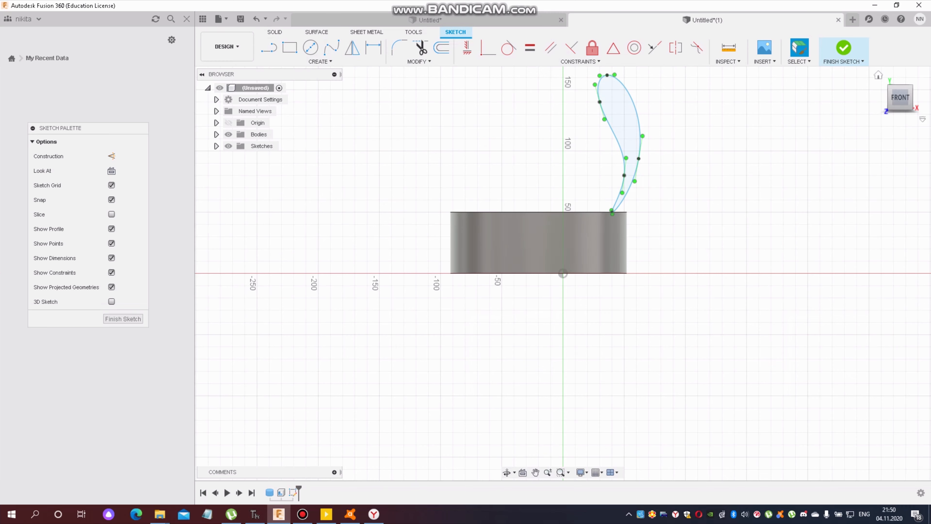
# Try to extrude the leaf-shaped profile above the ring into a thin blade, and undo the extrusion
pyautogui.click(878, 75)
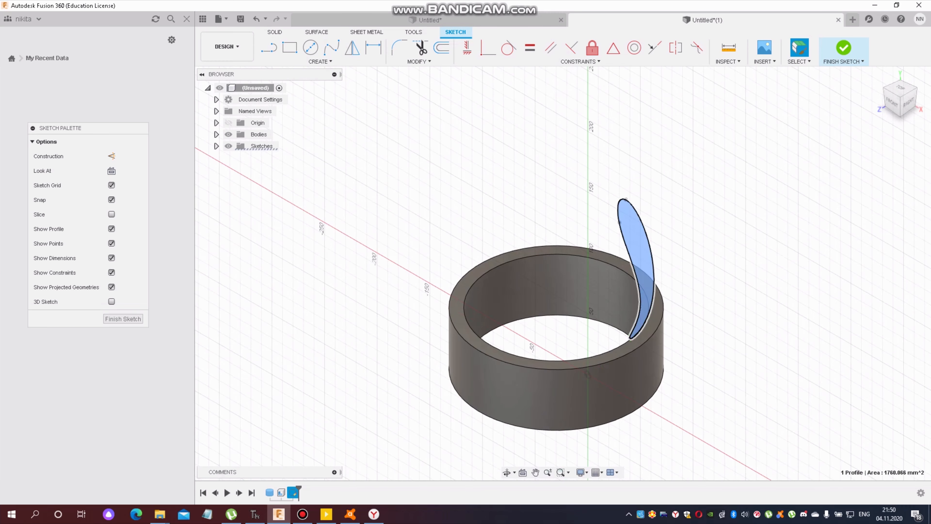
pyautogui.press('e')
pyautogui.moveTo(619, 283); pyautogui.dragTo(644, 271)
pyautogui.scroll(3, 628, 278)
pyautogui.scroll(4, 629, 278)
pyautogui.press('Return')
pyautogui.scroll(-5, 587, 290)
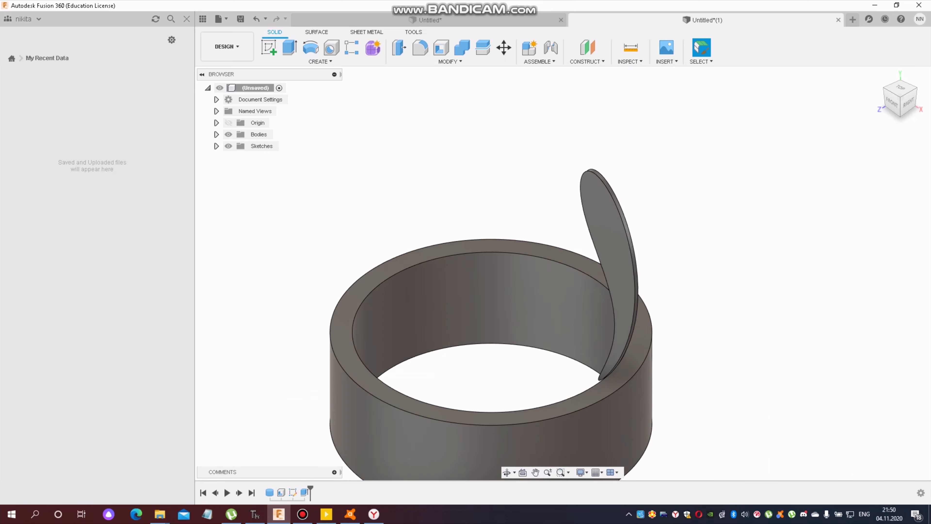
pyautogui.doubleClick(616, 281)
pyautogui.hotkey('ctrl', 'z')
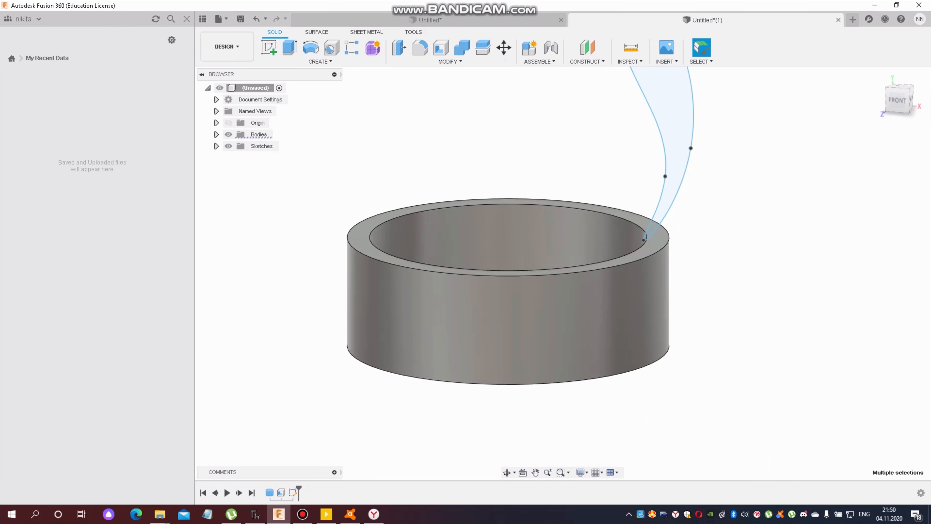
# Extrude the leaf-shaped profile 2 mm as a new body to form a thin blade
pyautogui.click(844, 48)
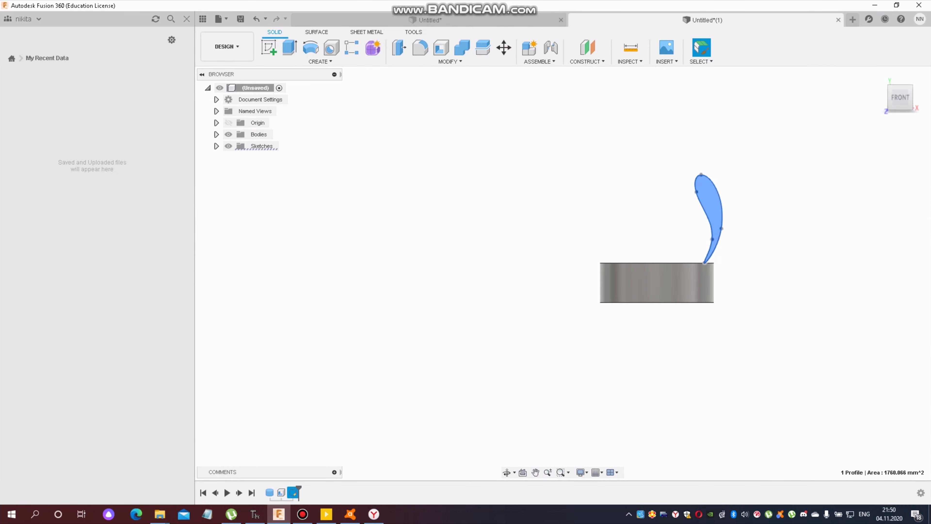
pyautogui.press('e')
pyautogui.moveTo(902, 98); pyautogui.dragTo(884, 112)
pyautogui.scroll(10, 674, 289)
pyautogui.moveTo(719, 222); pyautogui.dragTo(709, 229)
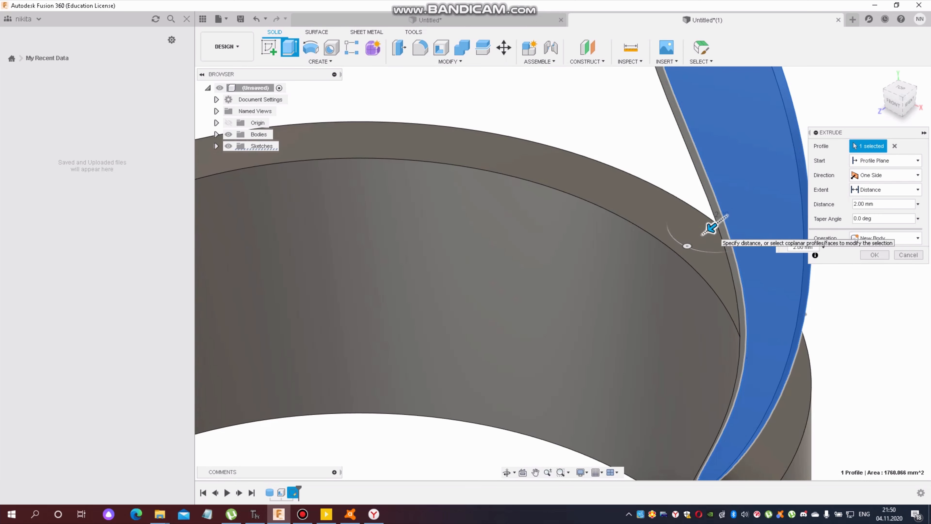
pyautogui.press('Return')
pyautogui.scroll(-1, 576, 305)
pyautogui.scroll(-2, 631, 257)
# Move the blade body slightly outward so its lower tip stands on the ring's wall
pyautogui.doubleClick(699, 250)
pyautogui.press('m')
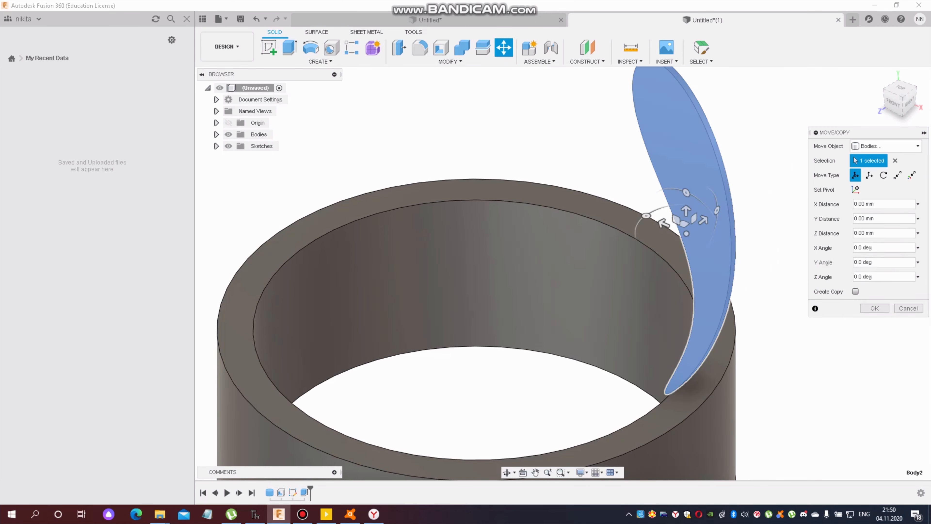
pyautogui.moveTo(663, 223); pyautogui.dragTo(678, 229)
pyautogui.click(874, 308)
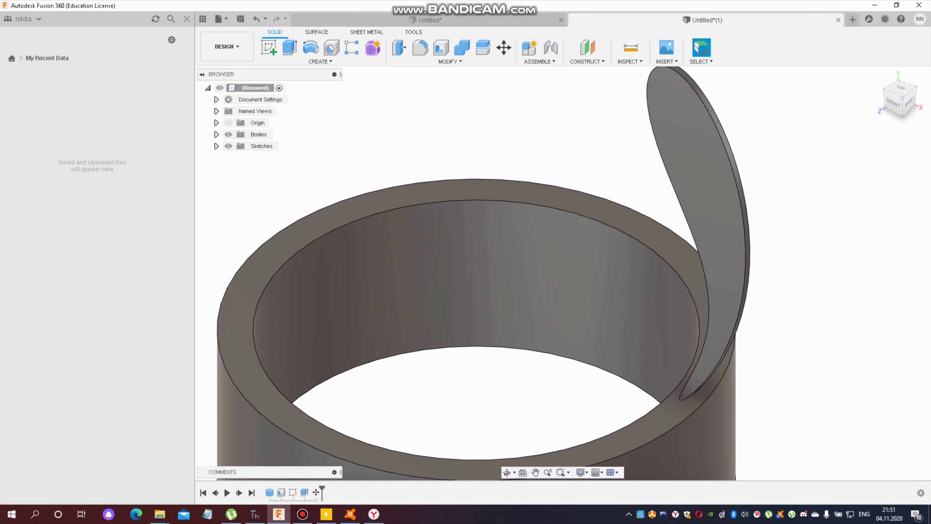
pyautogui.scroll(-5, 811, 262)
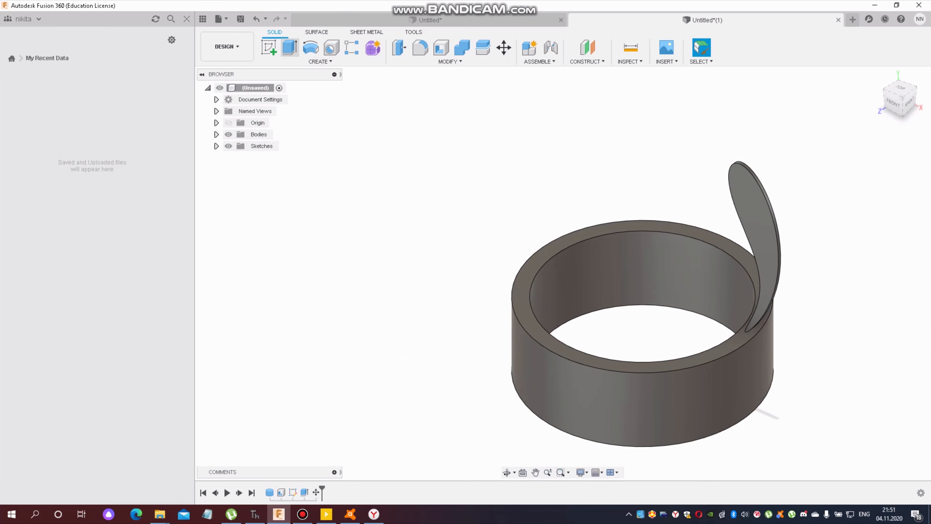
# Create a full circular pattern of the blade's faces around the vertical axis with 20 blades
pyautogui.click(290, 47)
pyautogui.click(320, 61)
pyautogui.moveTo(345, 273)
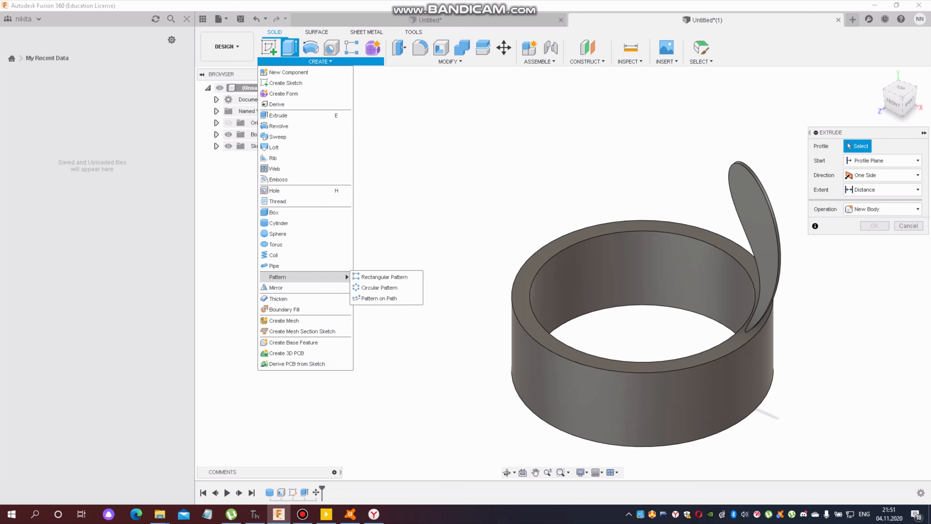
pyautogui.click(381, 289)
pyautogui.click(739, 347)
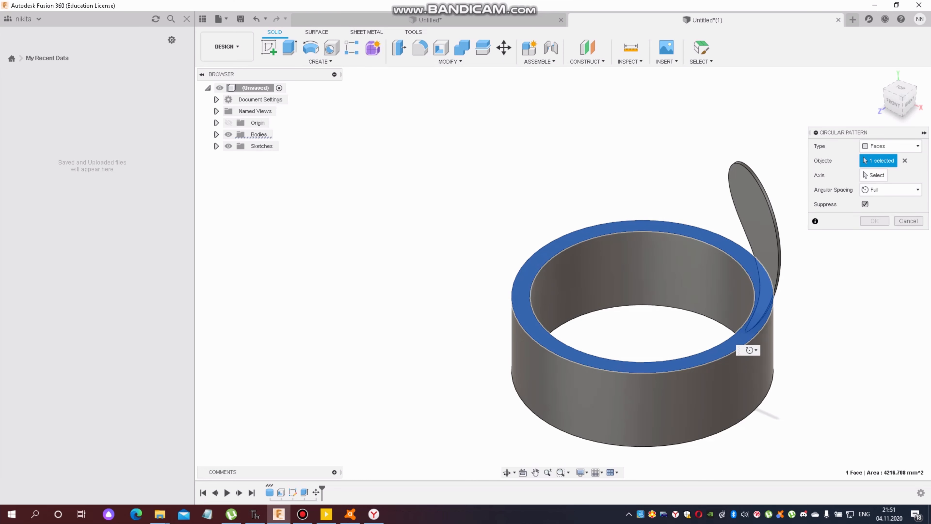
pyautogui.doubleClick(752, 191)
pyautogui.click(701, 360)
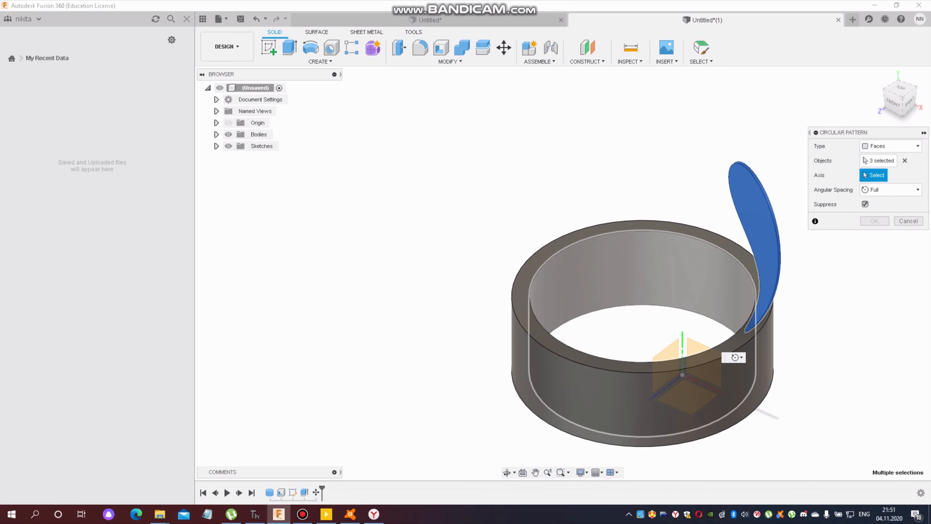
pyautogui.click(682, 349)
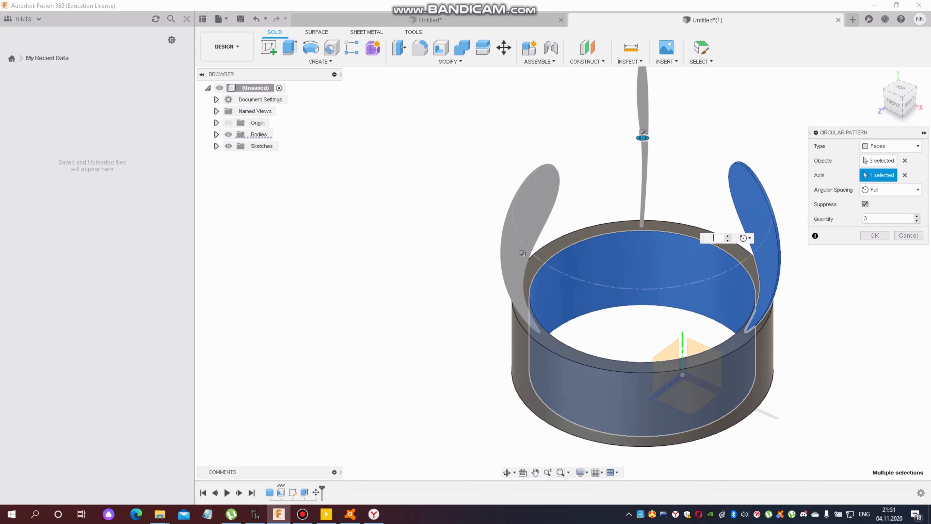
pyautogui.press('Return')
pyautogui.scroll(-5, 751, 327)
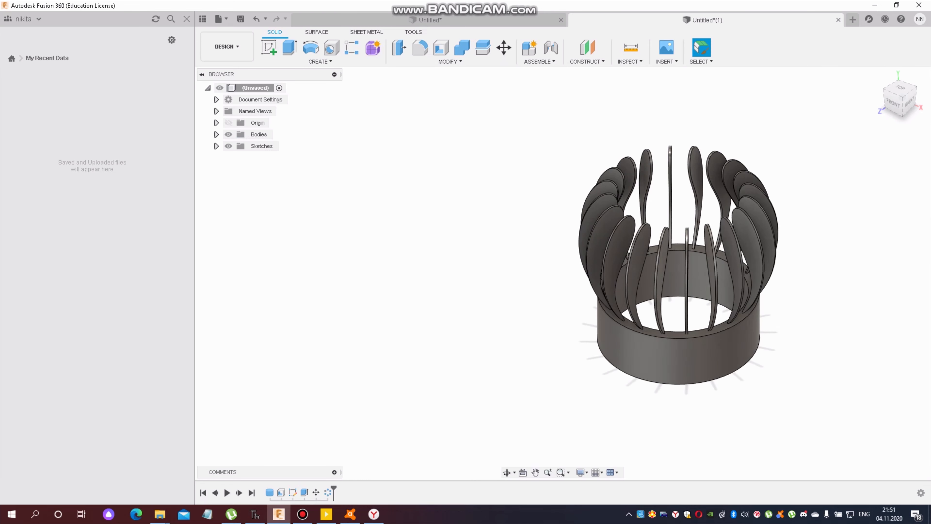
# Copy the ring body and move the copy 160 mm up onto the tops of the blades
pyautogui.press('m')
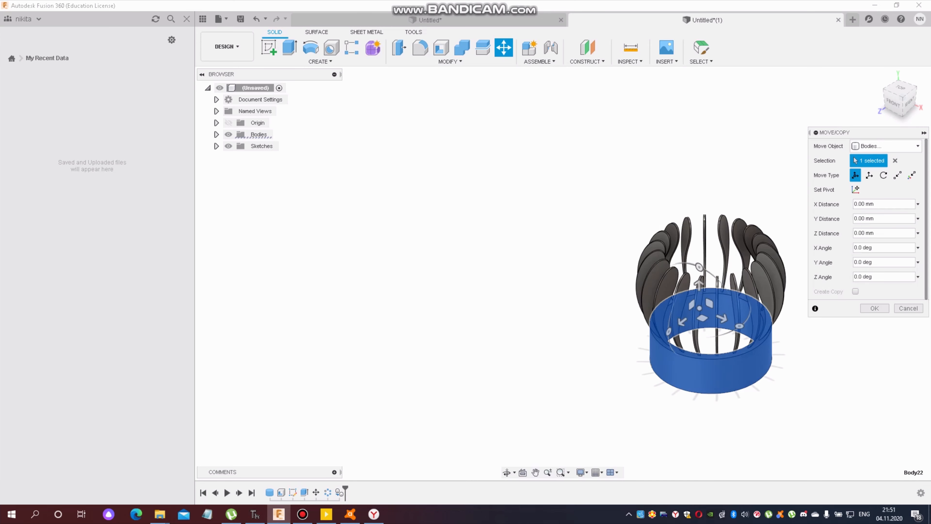
pyautogui.moveTo(699, 282); pyautogui.dragTo(699, 174)
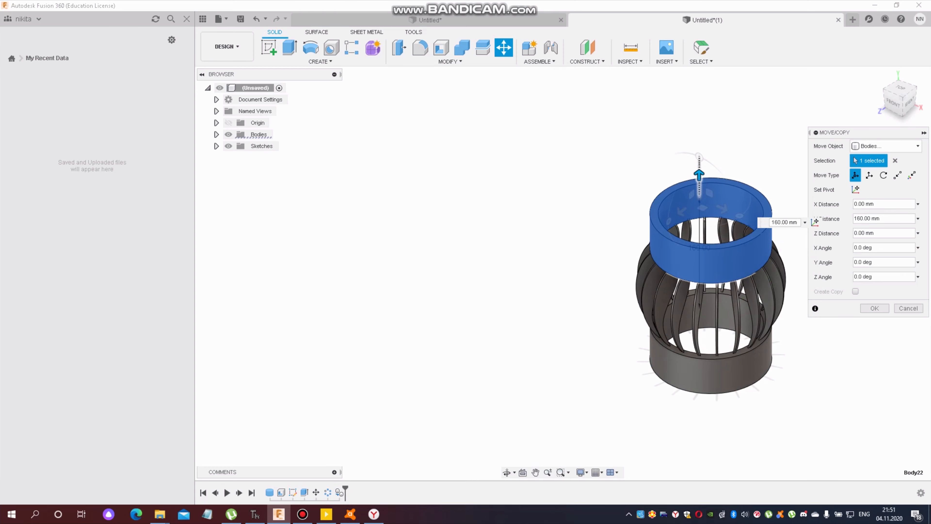
pyautogui.press('Return')
# Create a separate solid cylinder beside the rings on the ground plane, 20 mm in diameter and 240 mm high
pyautogui.moveTo(903, 97); pyautogui.dragTo(876, 87)
pyautogui.moveTo(563, 242)
pyautogui.keyDown('shift'); pyautogui.mouseDown(button='middle')
pyautogui.moveTo(565, 316)
pyautogui.moveTo(565, 271)
pyautogui.mouseUp(button='middle'); pyautogui.keyUp('shift')
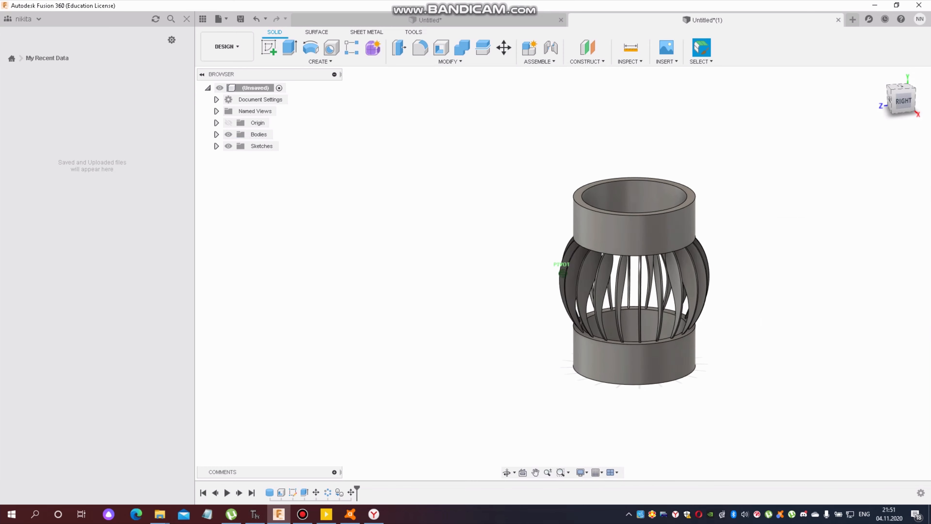
pyautogui.click(320, 61)
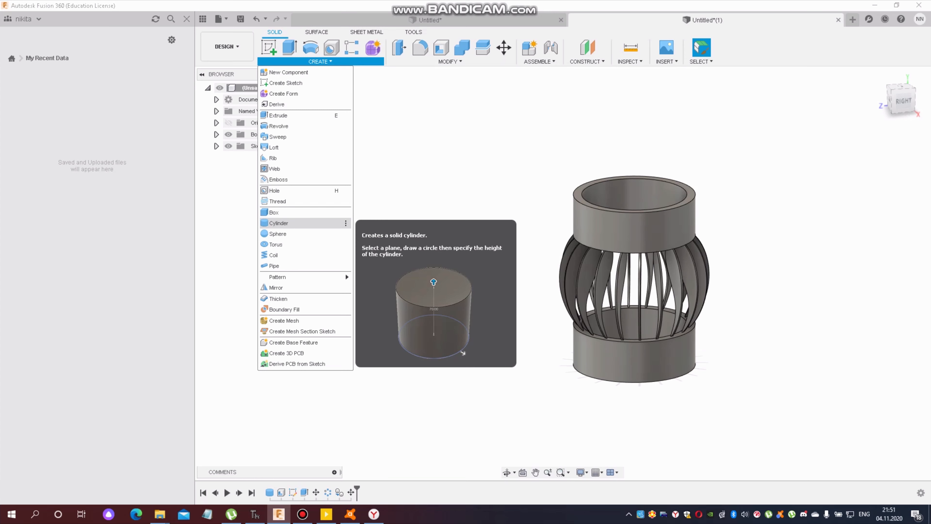
pyautogui.click(279, 223)
pyautogui.click(624, 380)
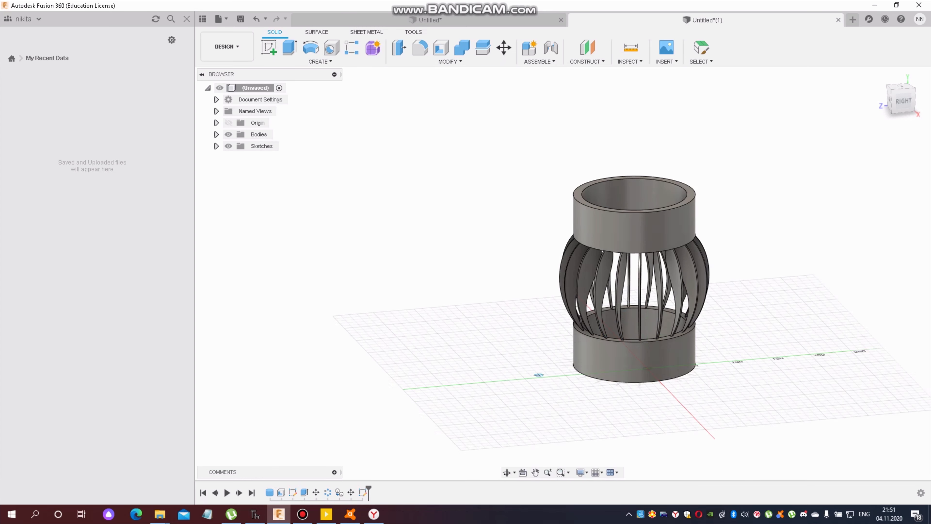
pyautogui.scroll(3, 525, 379)
pyautogui.click(522, 378)
pyautogui.click(529, 387)
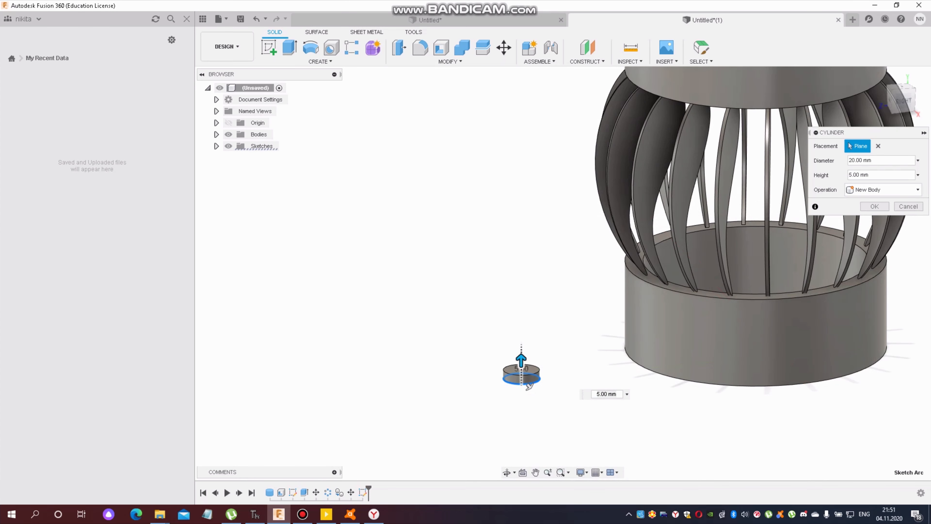
pyautogui.write('210')
pyautogui.scroll(-4, 521, 315)
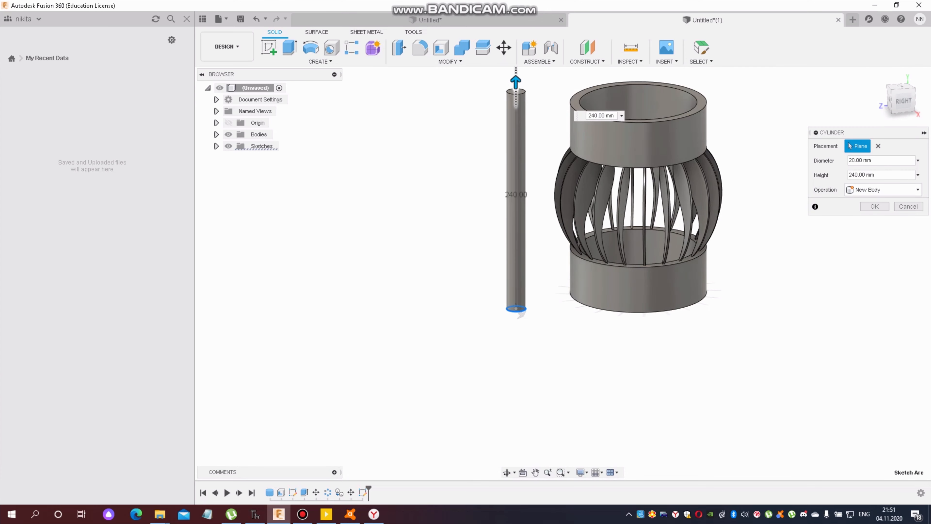
pyautogui.press('Return')
# Move the cylindrical rod 140 mm toward the rings and shift it 20 mm in the top view to centre it inside them
pyautogui.click(519, 300)
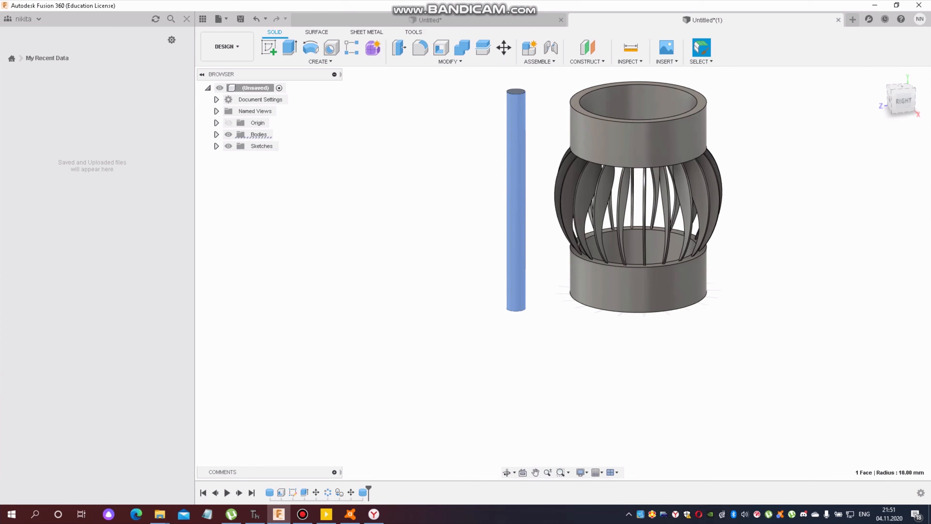
pyautogui.press('m')
pyautogui.moveTo(543, 88); pyautogui.dragTo(671, 78)
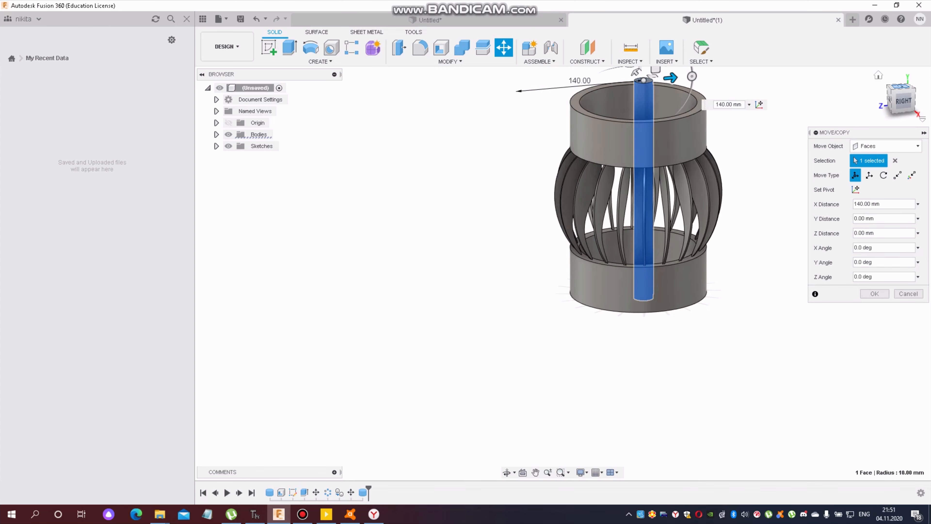
pyautogui.click(901, 87)
pyautogui.moveTo(595, 424); pyautogui.dragTo(595, 396)
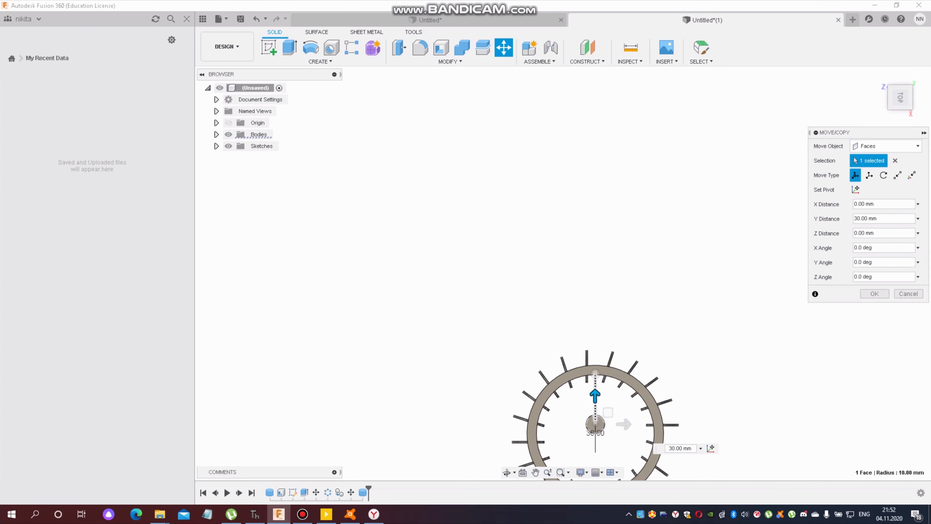
pyautogui.scroll(5, 600, 401)
pyautogui.scroll(-5, 535, 287)
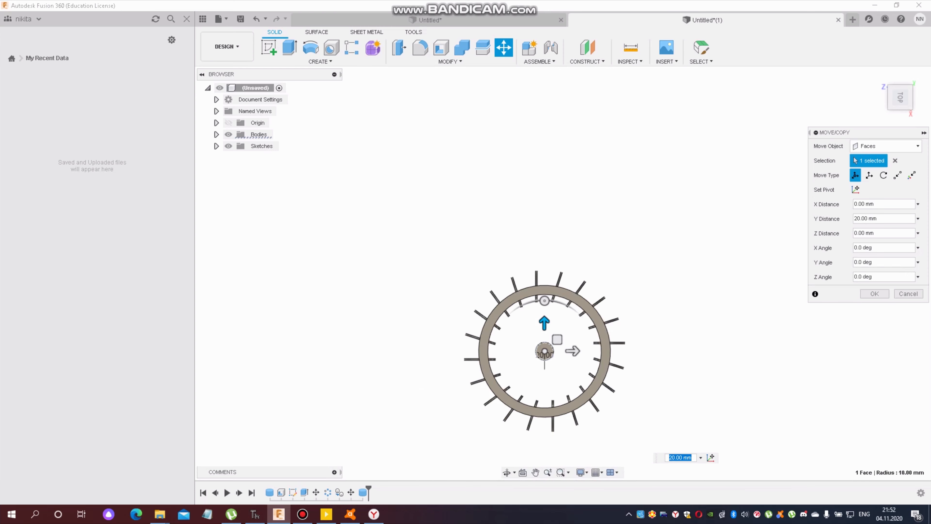
pyautogui.press('Return')
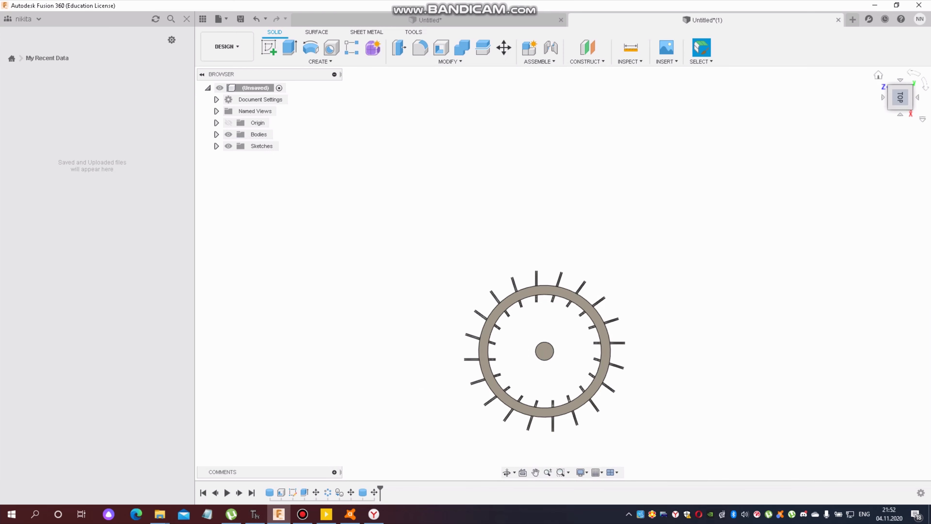
# Shorten the central rod by extruding its top face -10 mm as a cut
pyautogui.click(879, 75)
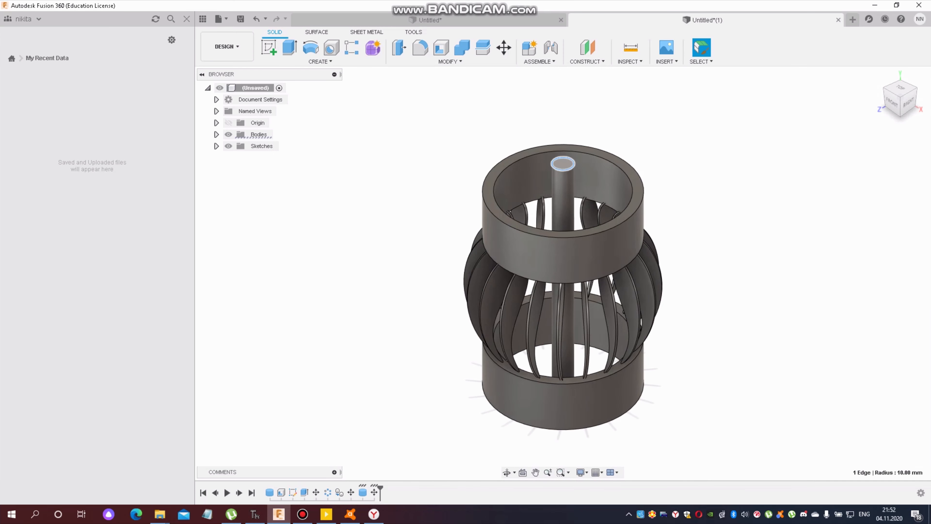
pyautogui.press('e')
pyautogui.press('Escape')
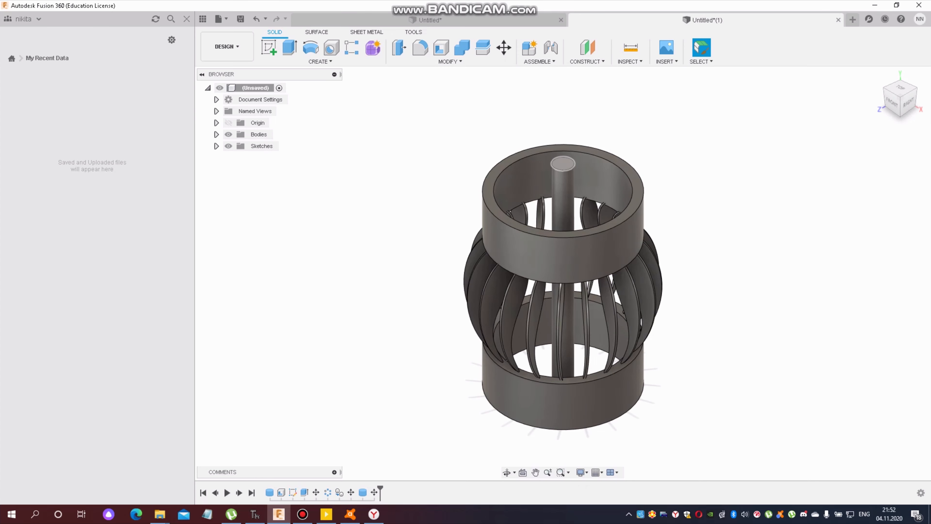
pyautogui.press('e')
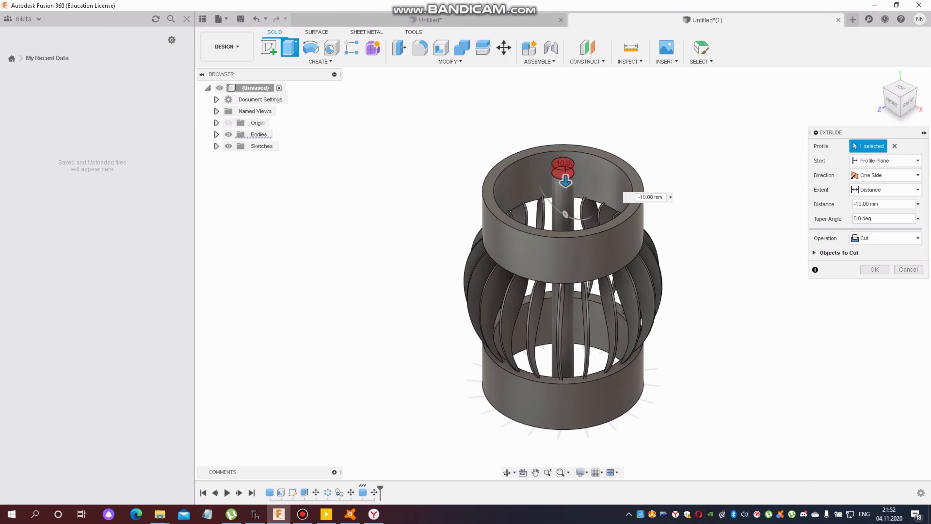
pyautogui.press('Return')
# Create a cylinder about 171 mm in diameter centred on the rod's top face, extending downward to lower the rod's end
pyautogui.click(320, 61)
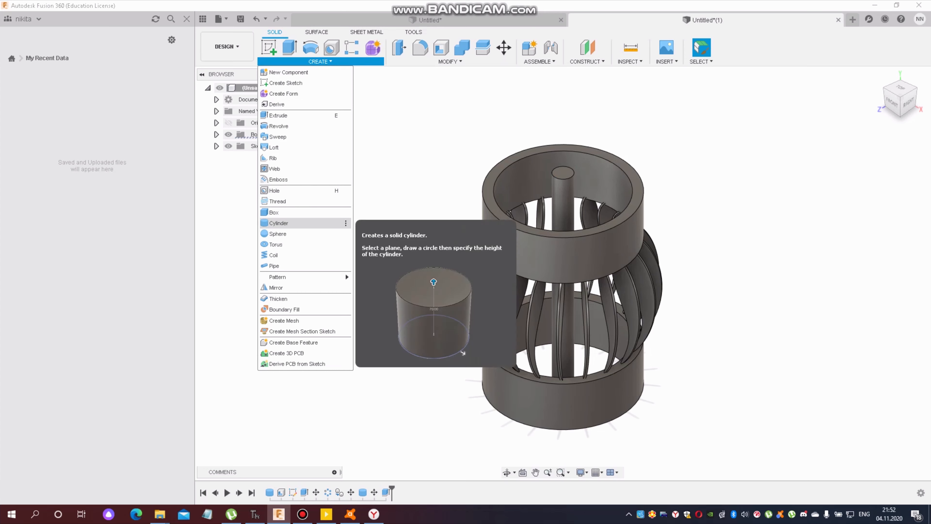
pyautogui.click(305, 222)
pyautogui.click(556, 170)
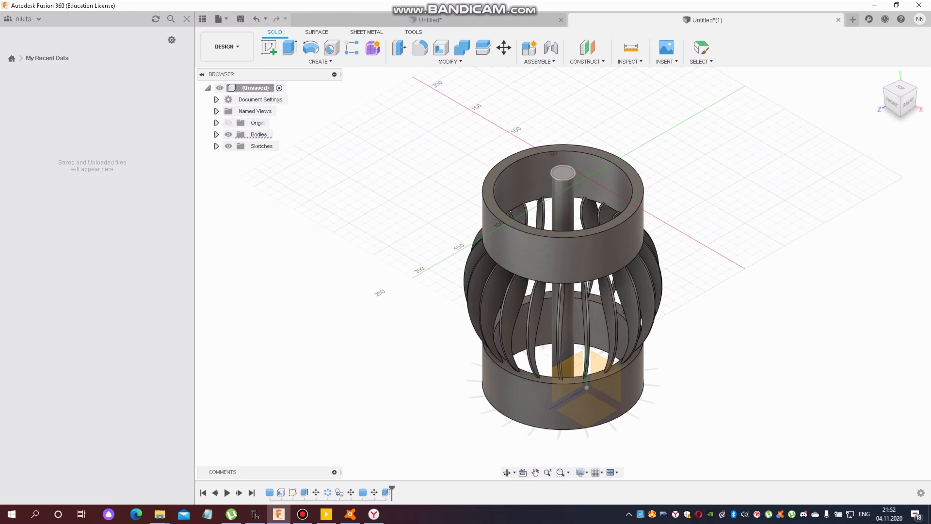
pyautogui.click(601, 123)
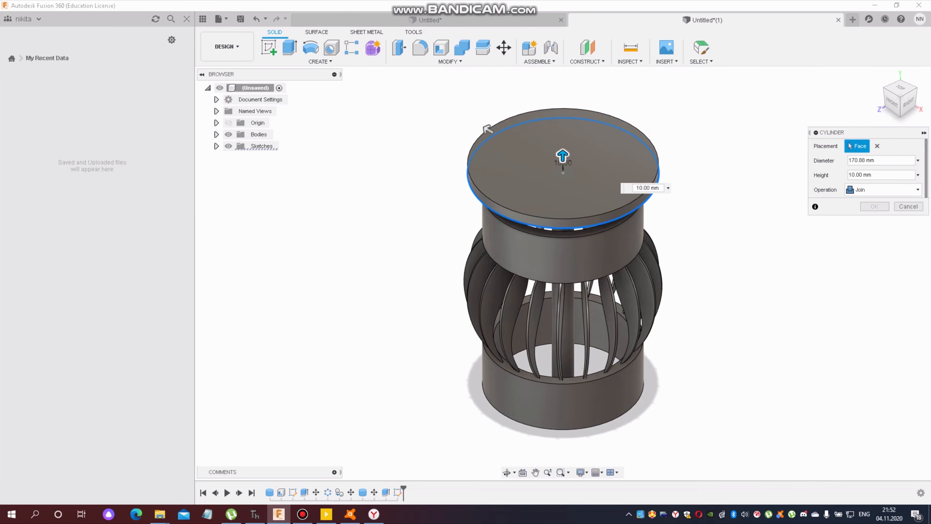
pyautogui.moveTo(564, 154); pyautogui.dragTo(563, 200)
pyautogui.press('Return')
# Add a joined disc centred on the rod's top face, about 161 mm in diameter and 10 mm high, to cap the upper ring
pyautogui.click(320, 62)
pyautogui.click(303, 223)
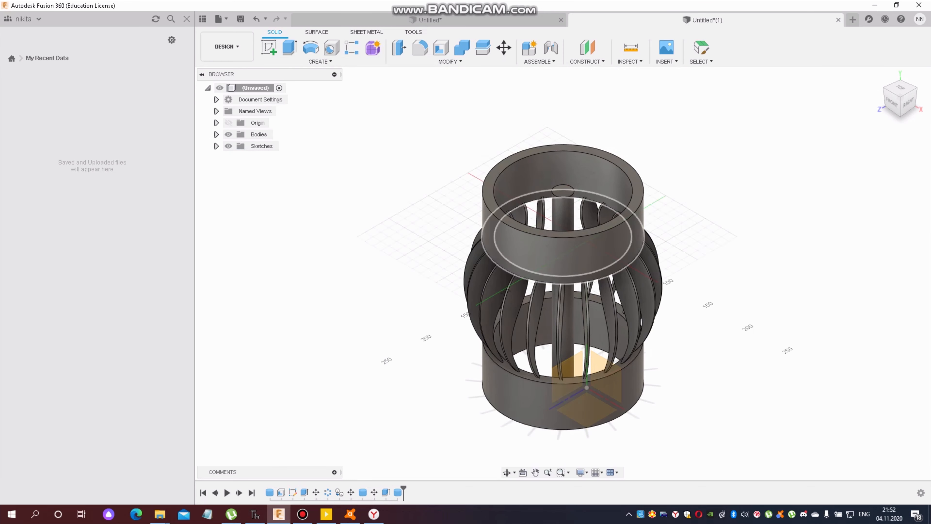
pyautogui.click(563, 191)
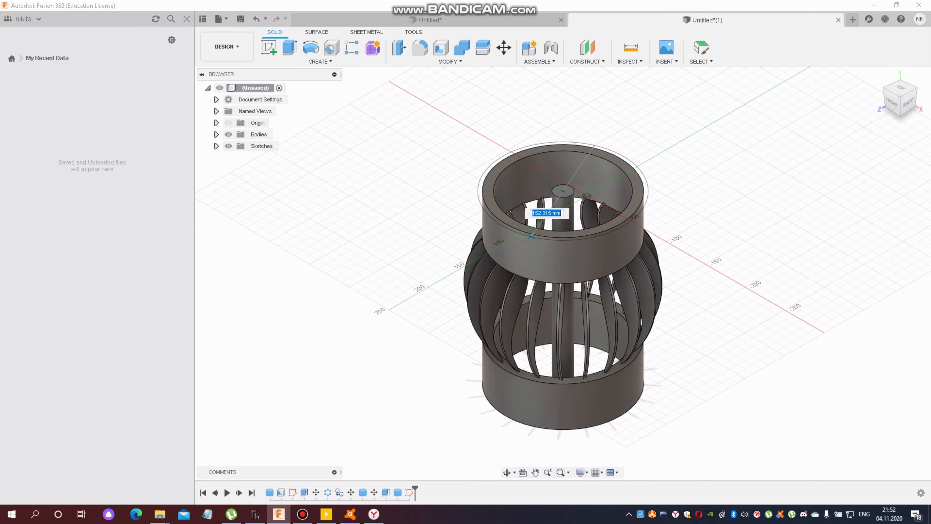
pyautogui.click(539, 240)
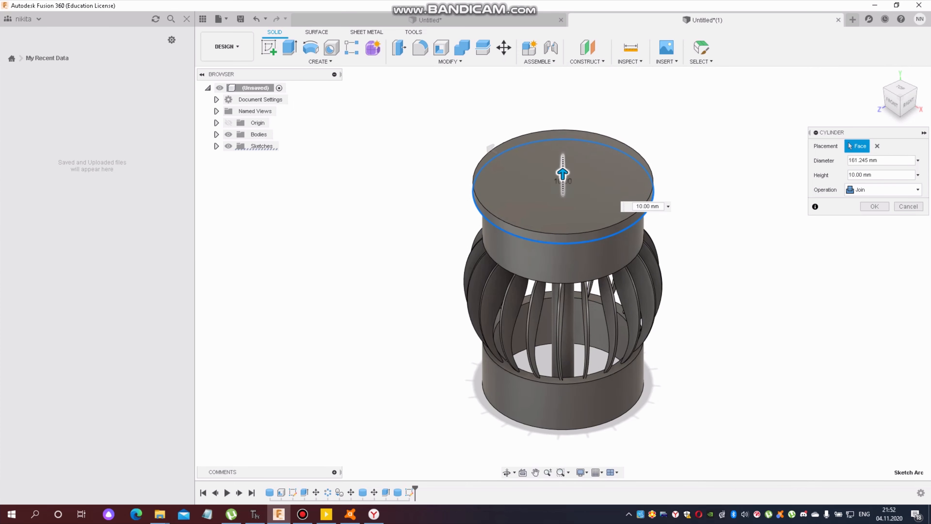
pyautogui.press('Return')
pyautogui.click(538, 232)
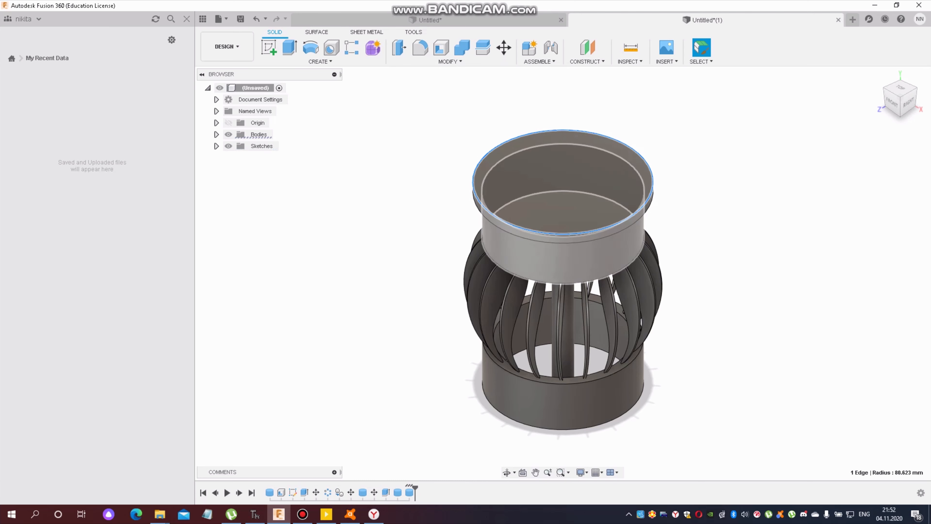
# Fillet the upper outer edge of the capping disc with a 45 mm constant radius
pyautogui.press('f')
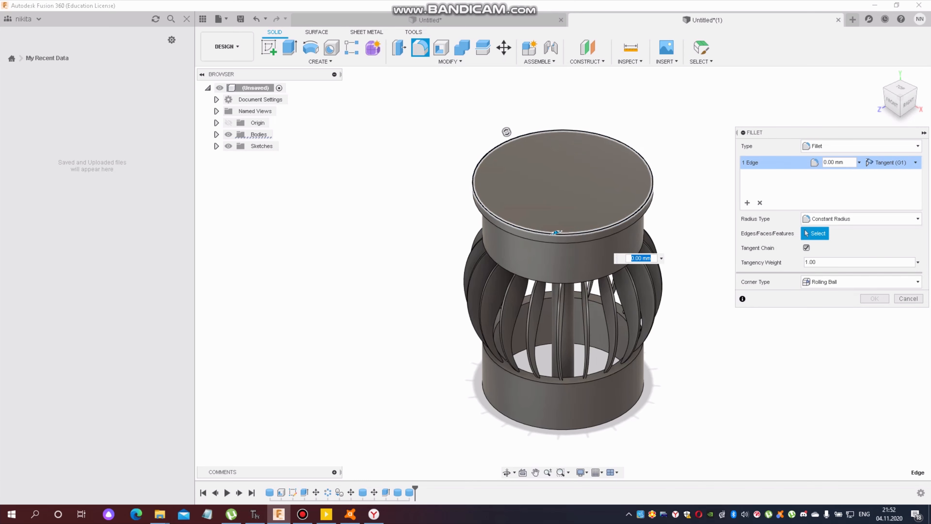
pyautogui.moveTo(555, 232); pyautogui.dragTo(556, 237)
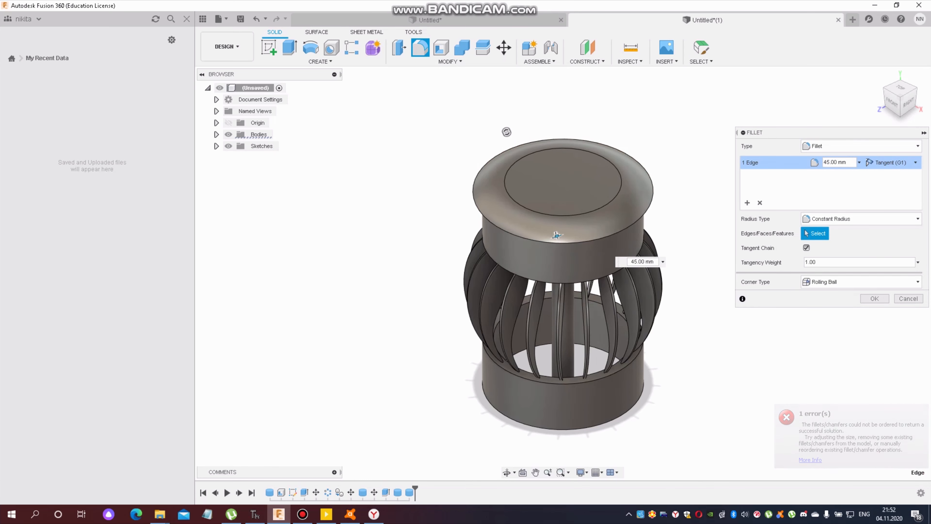
pyautogui.press('Return')
# Search the appearance library for "woo" and try to apply 3D Koa - Curly - Semigloss to all blades and the rod selected together
pyautogui.moveTo(901, 98); pyautogui.dragTo(773, 86)
pyautogui.moveTo(660, 289); pyautogui.dragTo(471, 294)
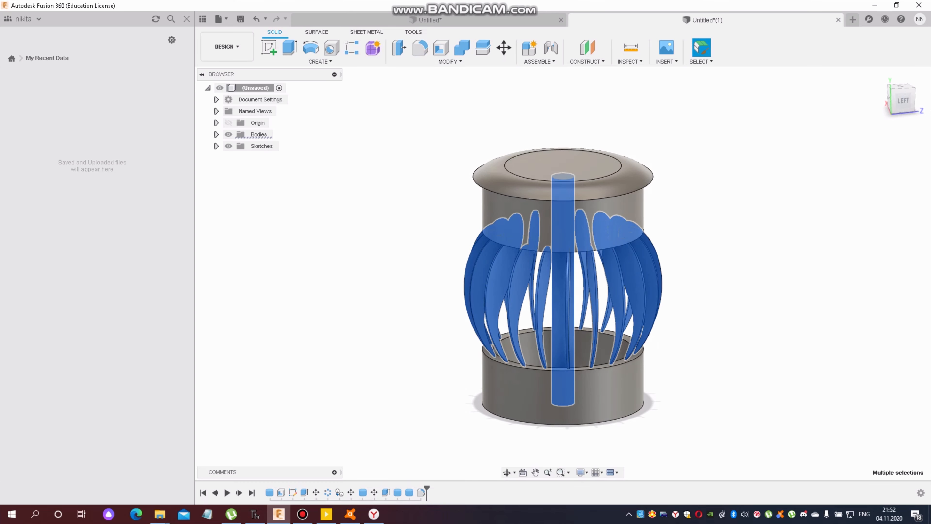
pyautogui.press('a')
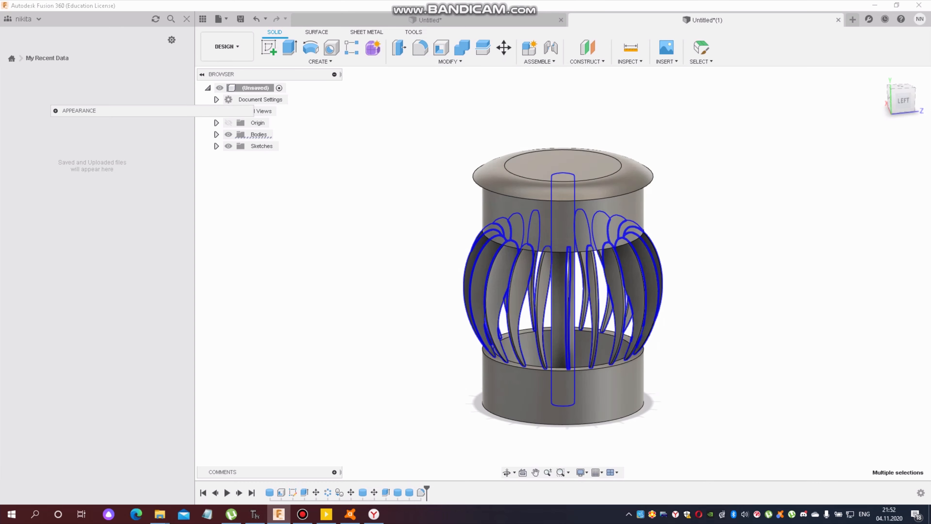
pyautogui.write('w')
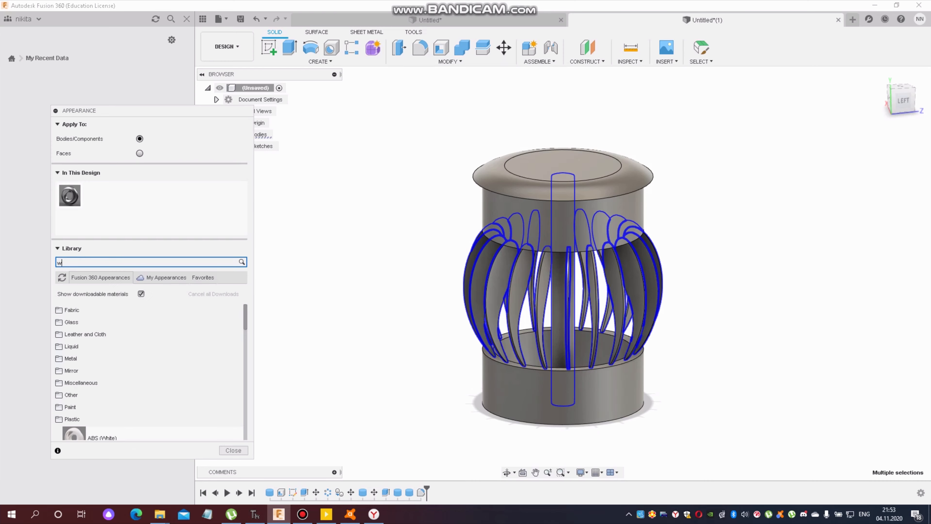
pyautogui.write('oo')
pyautogui.moveTo(110, 338); pyautogui.dragTo(562, 293)
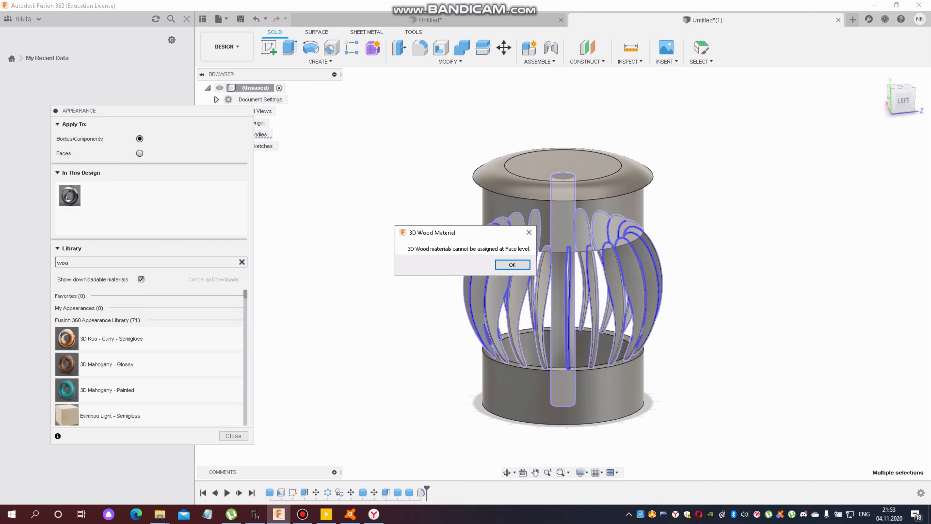
pyautogui.click(512, 265)
# Apply the 3D Mahogany - Glossy appearance to two neighbouring blades on the left side of the model
pyautogui.moveTo(110, 364); pyautogui.dragTo(502, 290)
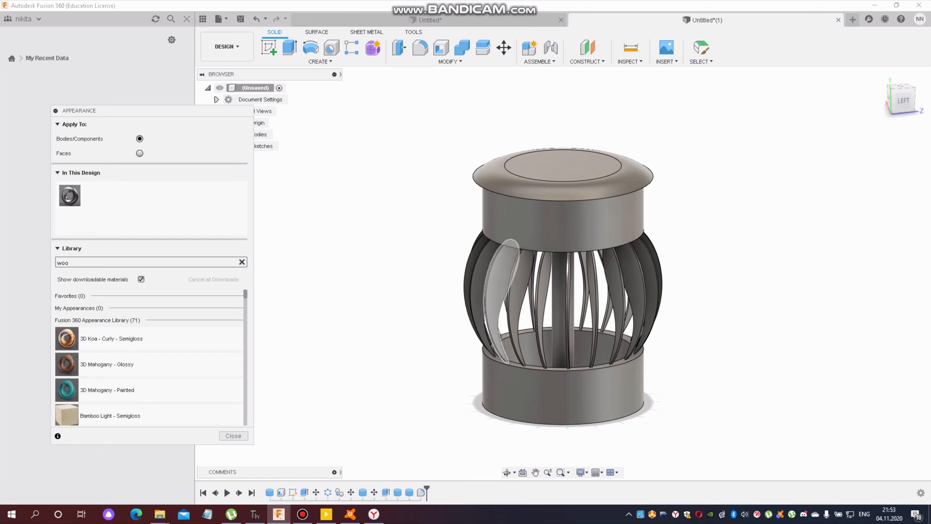
pyautogui.moveTo(502, 290); pyautogui.dragTo(501, 289)
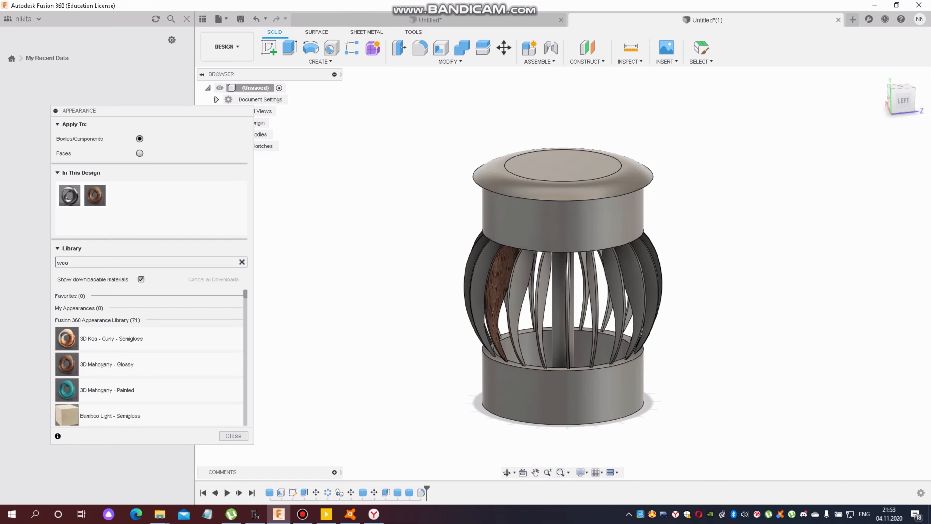
pyautogui.click(261, 134)
pyautogui.moveTo(95, 196); pyautogui.dragTo(501, 289)
pyautogui.click(512, 265)
pyautogui.moveTo(88, 364); pyautogui.dragTo(205, 344)
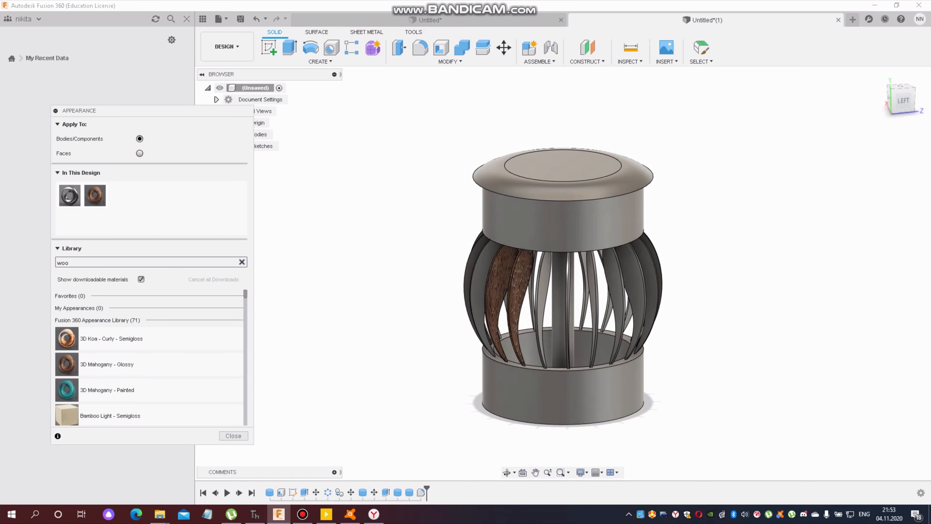
# Try to apply 3D Mahogany - Glossy to several selected blades at once and 3D Koa - Curly - Semigloss at face level
pyautogui.keyDown('shift'); pyautogui.moveTo(576, 286); pyautogui.dragTo(550, 299, button='middle'); pyautogui.keyUp('shift')
pyautogui.moveTo(662, 272); pyautogui.dragTo(645, 298)
pyautogui.moveTo(88, 364); pyautogui.dragTo(644, 295)
pyautogui.click(512, 264)
pyautogui.click(139, 153)
pyautogui.moveTo(111, 339); pyautogui.dragTo(639, 287)
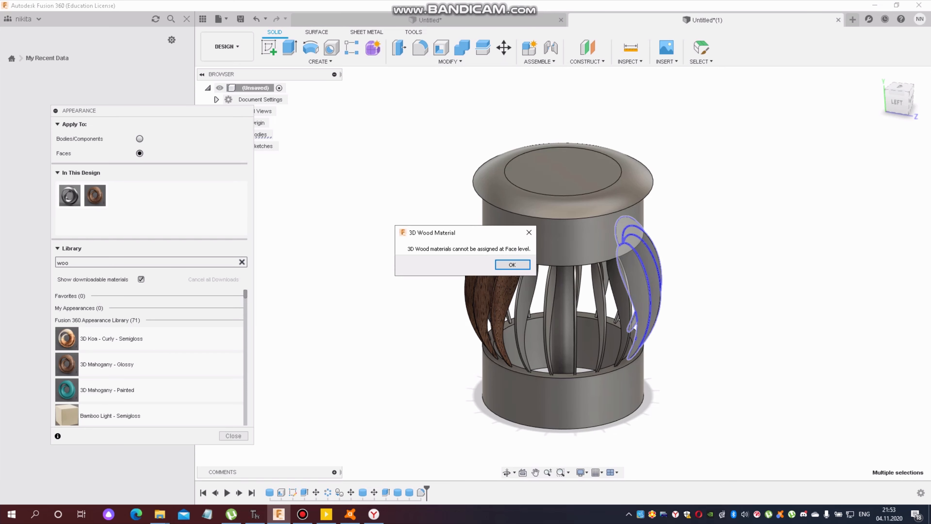
pyautogui.click(513, 265)
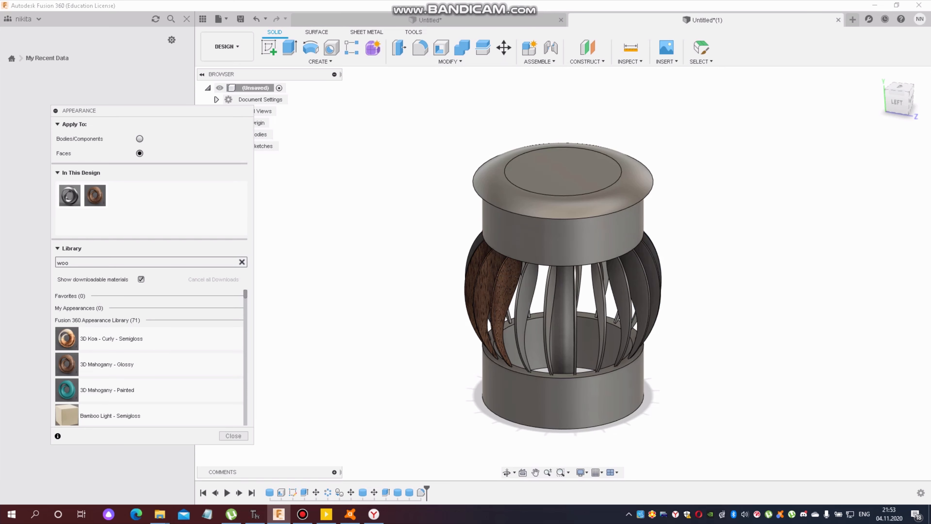
pyautogui.moveTo(111, 338); pyautogui.dragTo(525, 308)
pyautogui.press('Return')
# Apply 3D Mahogany - Glossy one by one to the blade bodies around the front of the model
pyautogui.moveTo(114, 365); pyautogui.dragTo(526, 298)
pyautogui.moveTo(113, 365); pyautogui.dragTo(550, 308)
pyautogui.moveTo(897, 102); pyautogui.dragTo(861, 92)
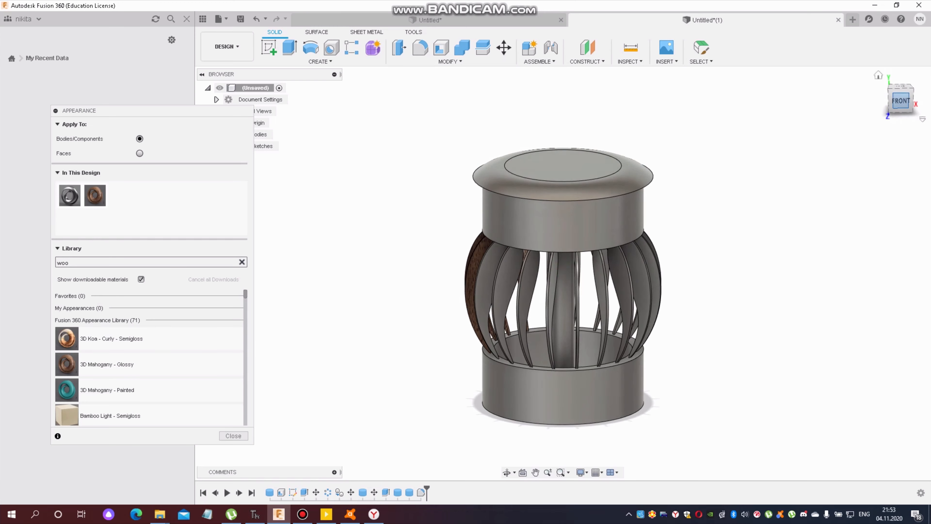
pyautogui.moveTo(114, 364); pyautogui.dragTo(491, 294)
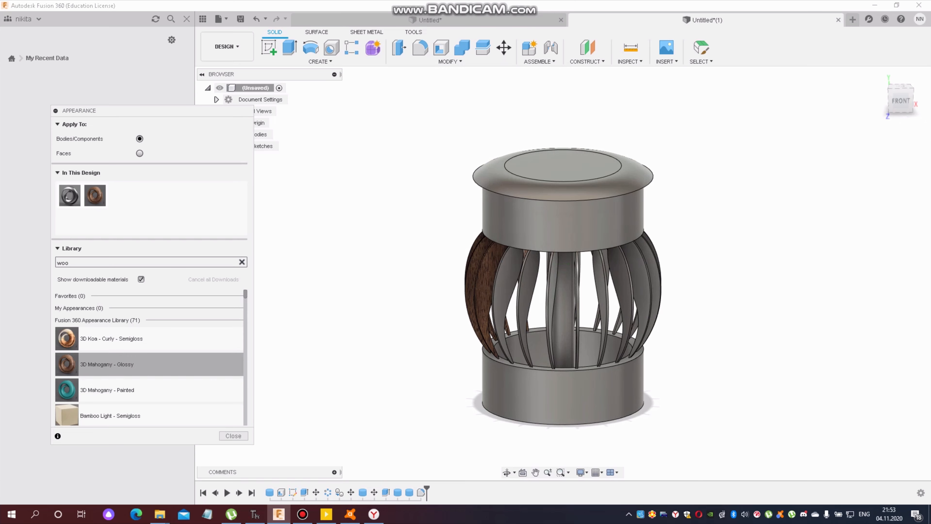
pyautogui.moveTo(114, 364); pyautogui.dragTo(525, 290)
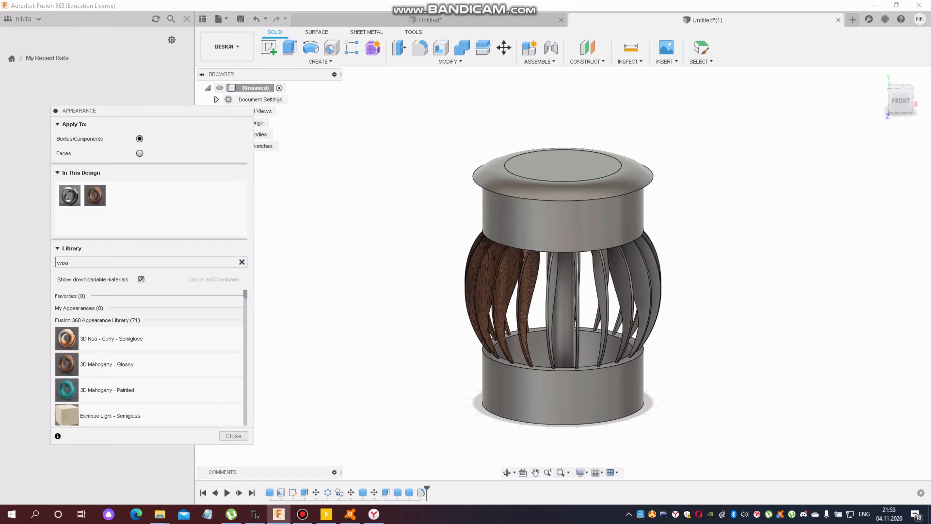
pyautogui.moveTo(113, 364); pyautogui.dragTo(551, 292)
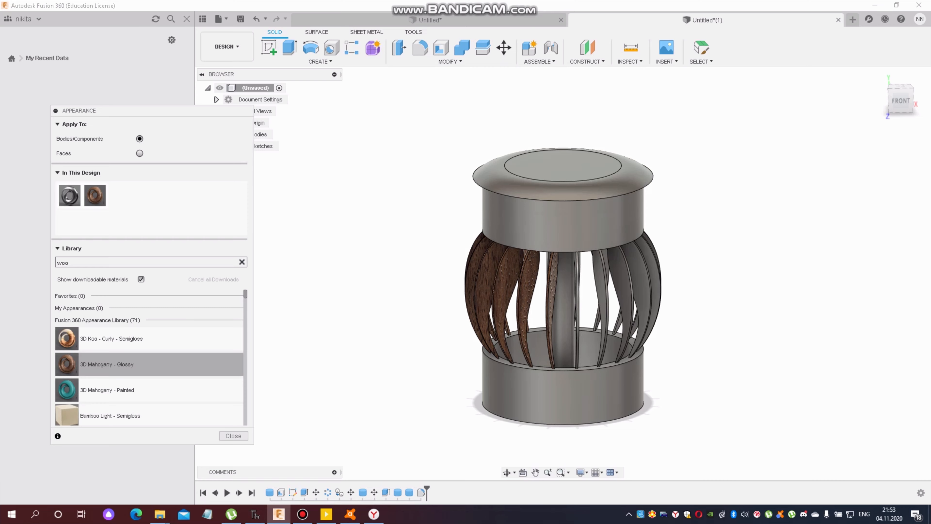
pyautogui.moveTo(114, 364); pyautogui.dragTo(577, 308)
pyautogui.moveTo(901, 101); pyautogui.dragTo(928, 101)
pyautogui.moveTo(114, 365); pyautogui.dragTo(517, 294)
# Try to apply 3D Mahogany - Glossy to two neighbouring blades selected together
pyautogui.click(497, 289)
pyautogui.keyDown('ctrl'); pyautogui.click(477, 288); pyautogui.keyUp('ctrl')
pyautogui.moveTo(114, 364); pyautogui.dragTo(500, 286)
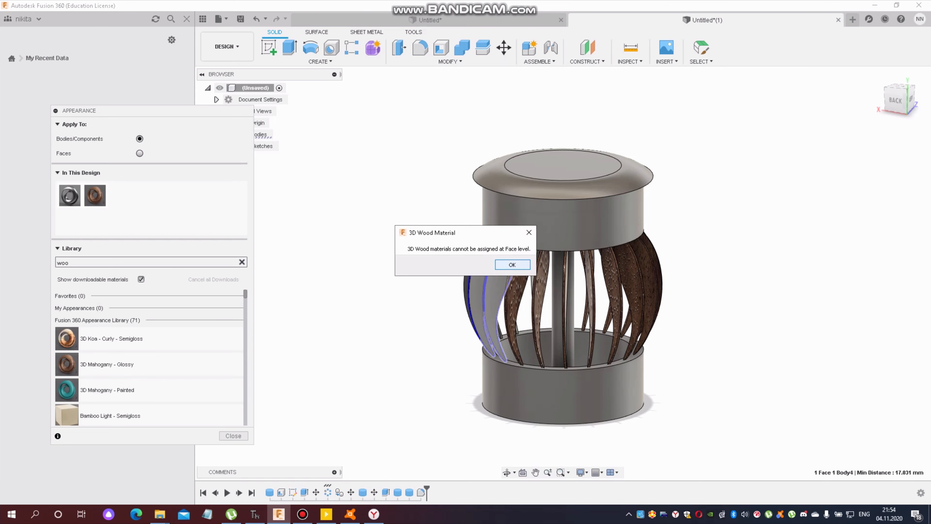
pyautogui.click(512, 265)
# Apply 3D Mahogany - Glossy individually to the next uncoloured blades on the back side of the model
pyautogui.moveTo(114, 364); pyautogui.dragTo(496, 288)
pyautogui.click(477, 287)
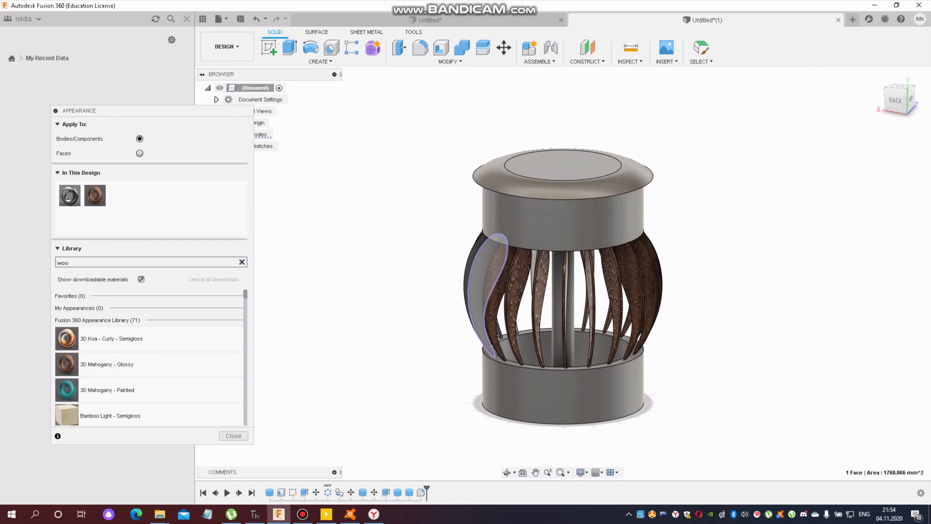
pyautogui.moveTo(894, 99); pyautogui.dragTo(912, 110)
pyautogui.moveTo(118, 341); pyautogui.dragTo(500, 297)
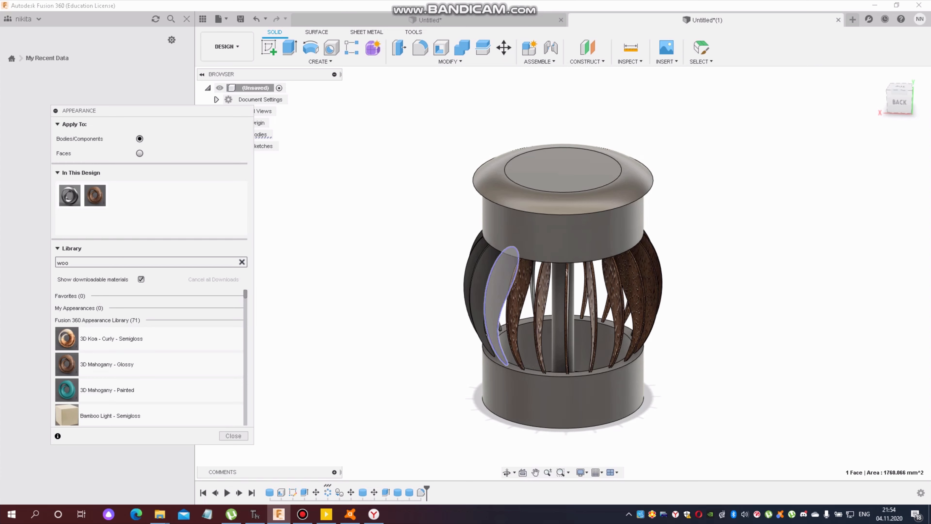
pyautogui.click(512, 265)
pyautogui.moveTo(113, 364); pyautogui.dragTo(499, 294)
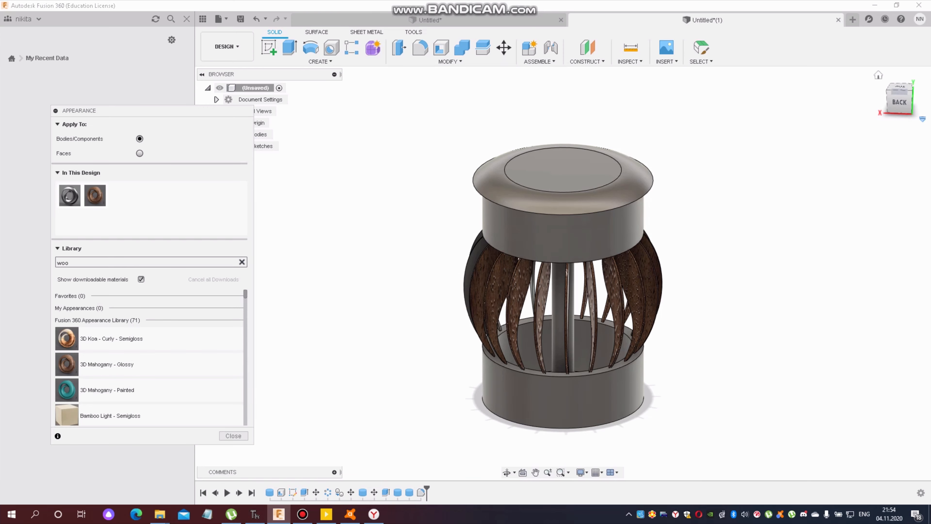
# Give each remaining grey blade on the right side of the model the 3D Mahogany - Glossy appearance
pyautogui.moveTo(899, 93); pyautogui.dragTo(919, 90)
pyautogui.moveTo(115, 364); pyautogui.dragTo(489, 293)
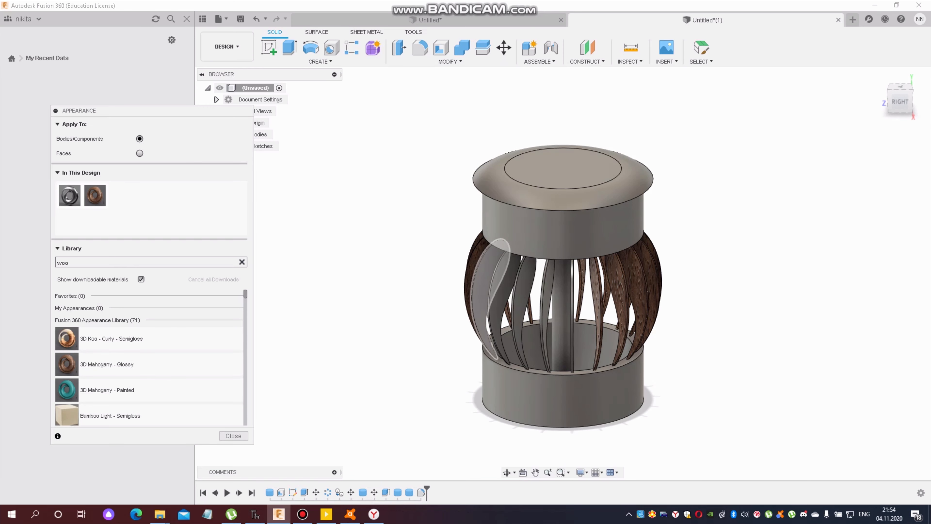
pyautogui.moveTo(115, 364); pyautogui.dragTo(504, 293)
pyautogui.moveTo(115, 364); pyautogui.dragTo(547, 293)
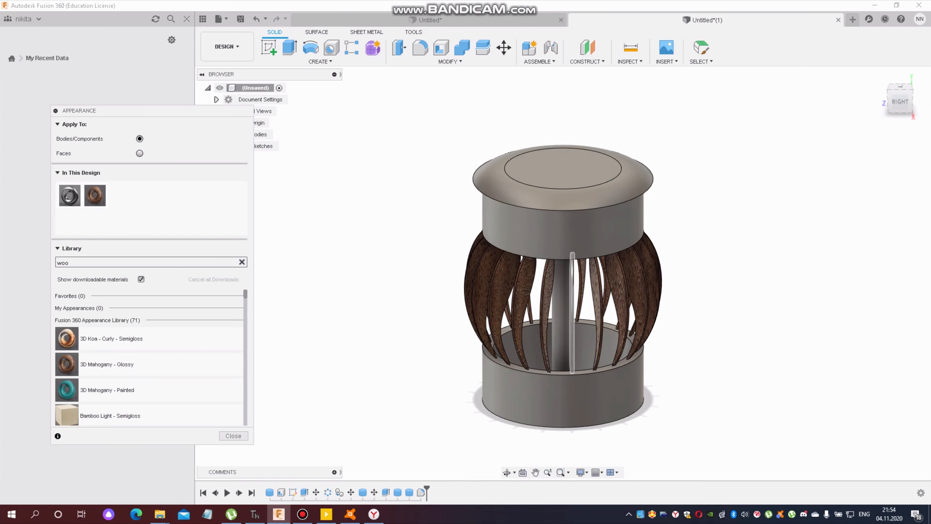
pyautogui.moveTo(902, 100); pyautogui.dragTo(890, 98)
pyautogui.moveTo(116, 365); pyautogui.dragTo(503, 293)
pyautogui.moveTo(903, 98)
pyautogui.mouseDown()
pyautogui.moveTo(899, 117)
pyautogui.moveTo(897, 99)
pyautogui.mouseUp()
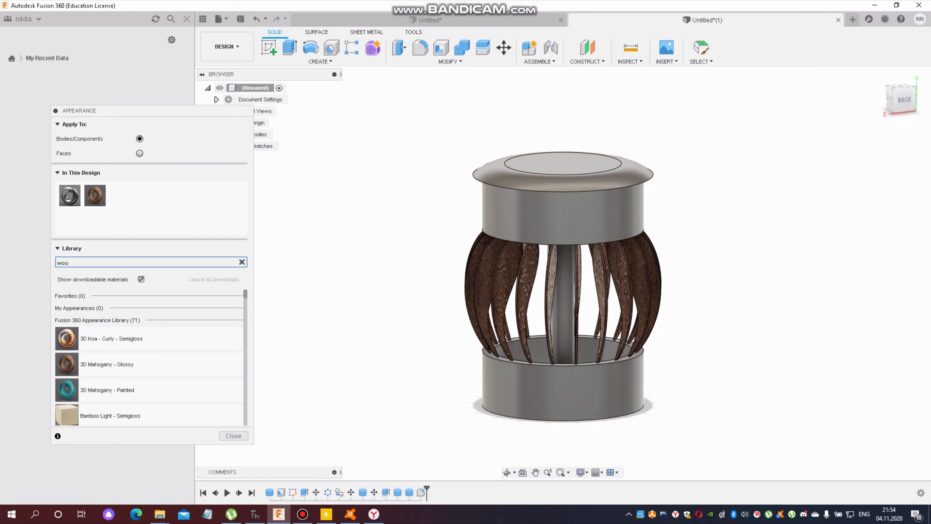
# Search the appearance library for "white" and apply Acetal Resin (White) to the body with the upper ring, cap and rod
pyautogui.press('BackSpace')
pyautogui.press('BackSpace')
pyautogui.press('BackSpace')
pyautogui.write('whit')
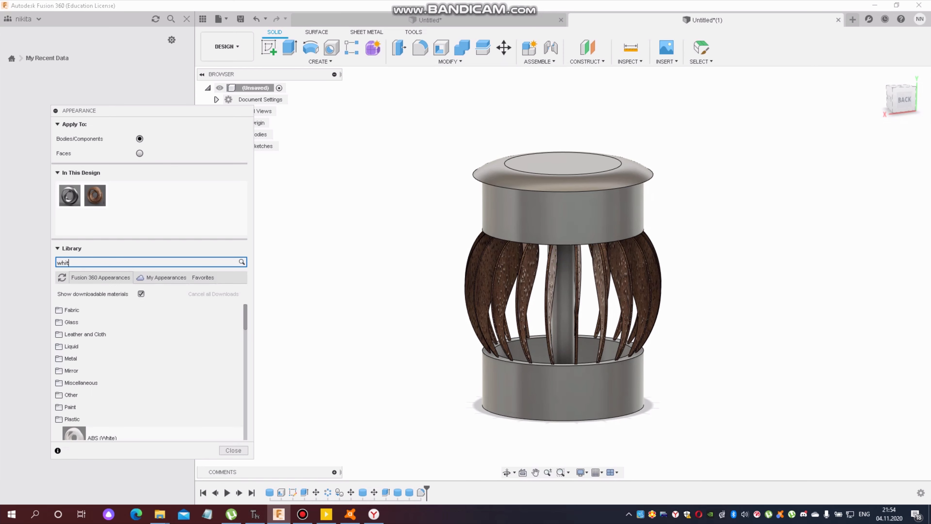
pyautogui.write('e')
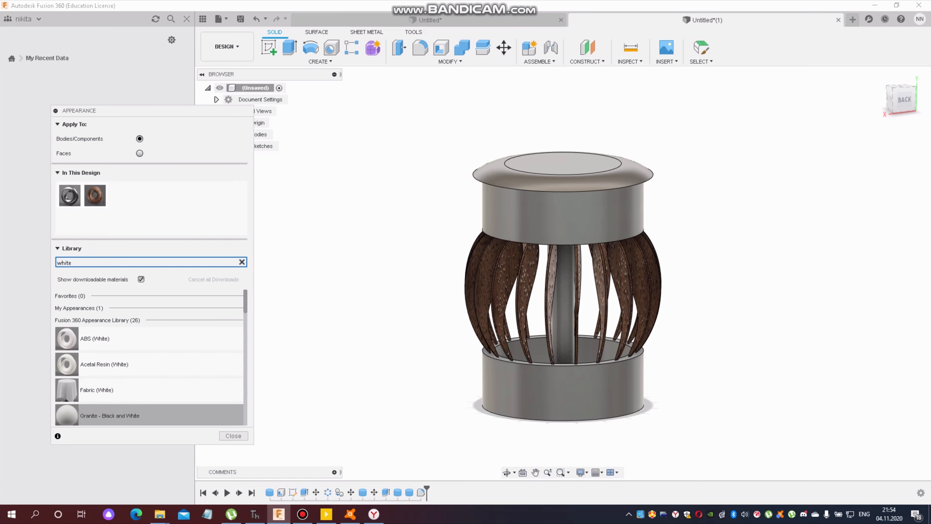
pyautogui.moveTo(92, 364); pyautogui.dragTo(563, 216)
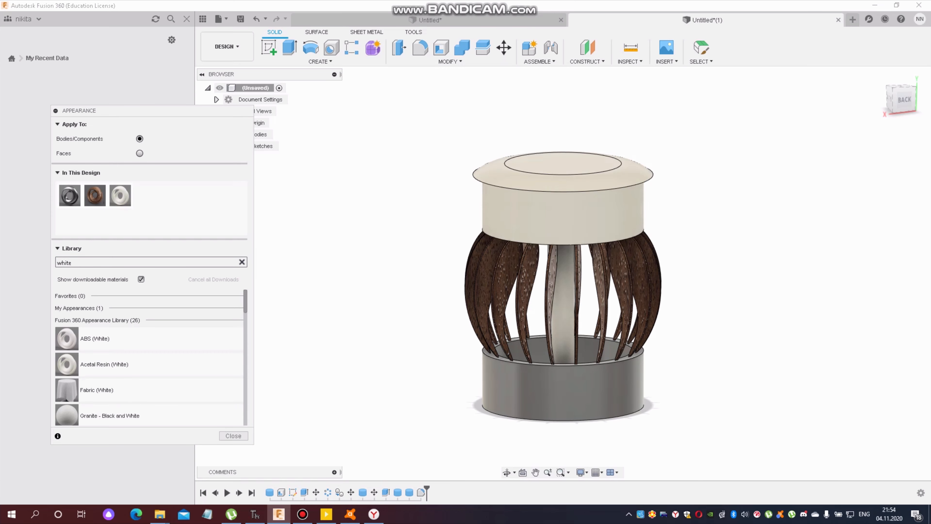
# Try out Granite - Black and White, ABS (White), Fabric (White) and other white appearances on the body with the upper ring and rod
pyautogui.moveTo(92, 416); pyautogui.dragTo(531, 220)
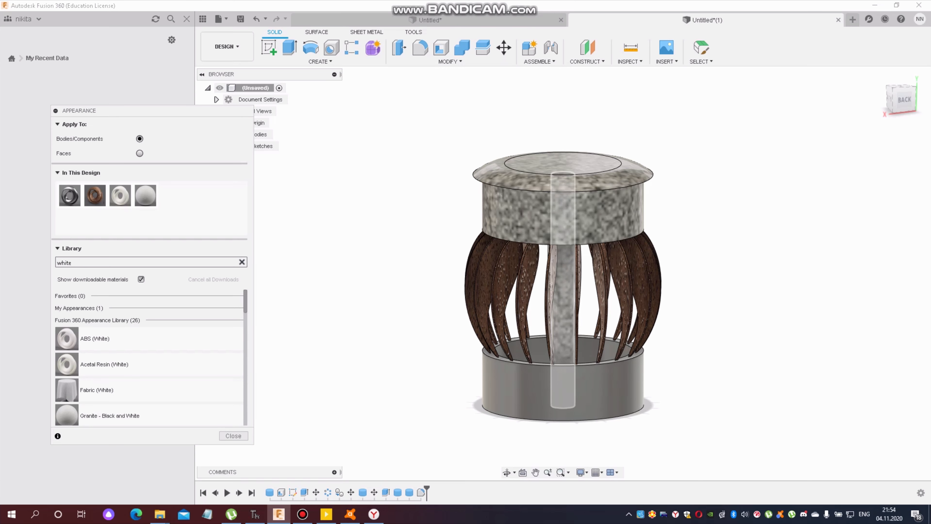
pyautogui.moveTo(104, 365); pyautogui.dragTo(565, 272)
pyautogui.moveTo(95, 339); pyautogui.dragTo(564, 272)
pyautogui.moveTo(97, 390); pyautogui.dragTo(564, 279)
pyautogui.moveTo(107, 415); pyautogui.dragTo(563, 271)
# Apply LED - SMD 5630 - 50lm (White) to the body with the cap and rod, and Nylon 6-6 (White) to the upper ring's outer face
pyautogui.scroll(-15, 147, 390)
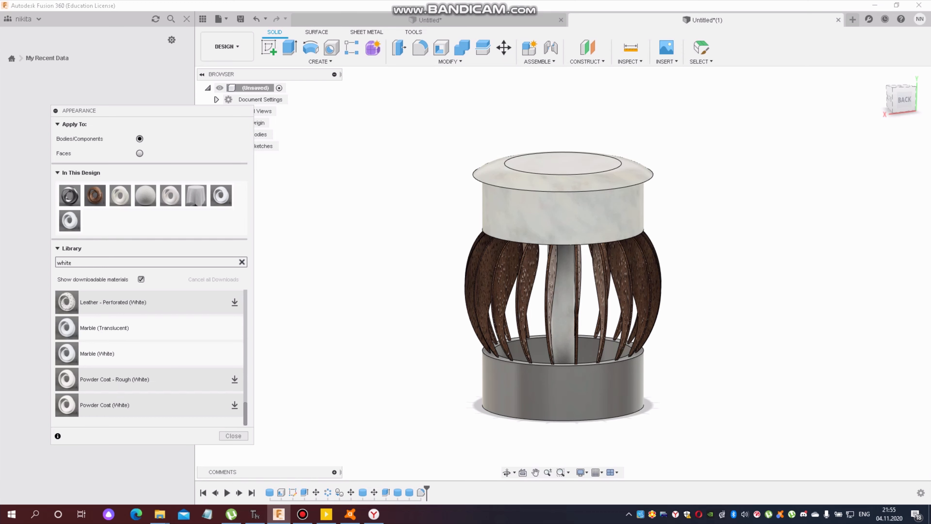
pyautogui.scroll(5, 149, 357)
pyautogui.scroll(1, 102, 330)
pyautogui.moveTo(102, 328); pyautogui.dragTo(566, 273)
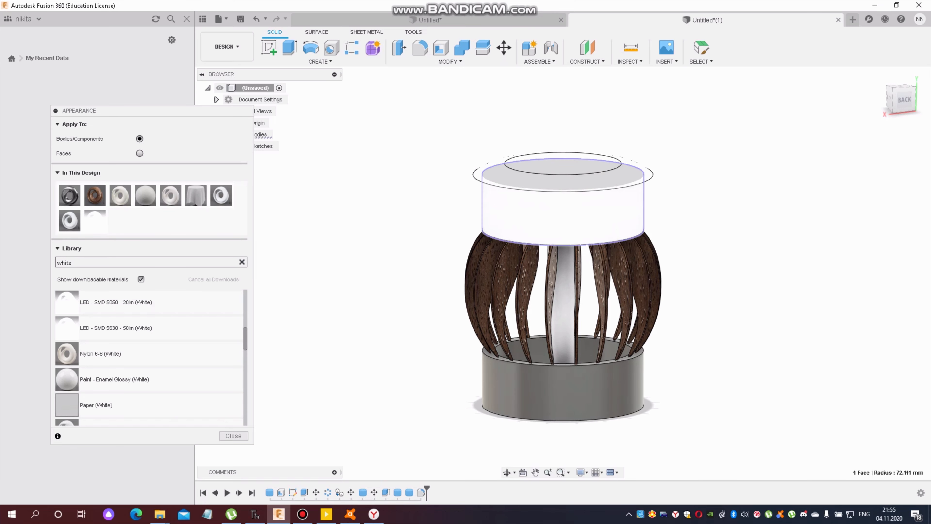
pyautogui.moveTo(92, 354); pyautogui.dragTo(563, 217)
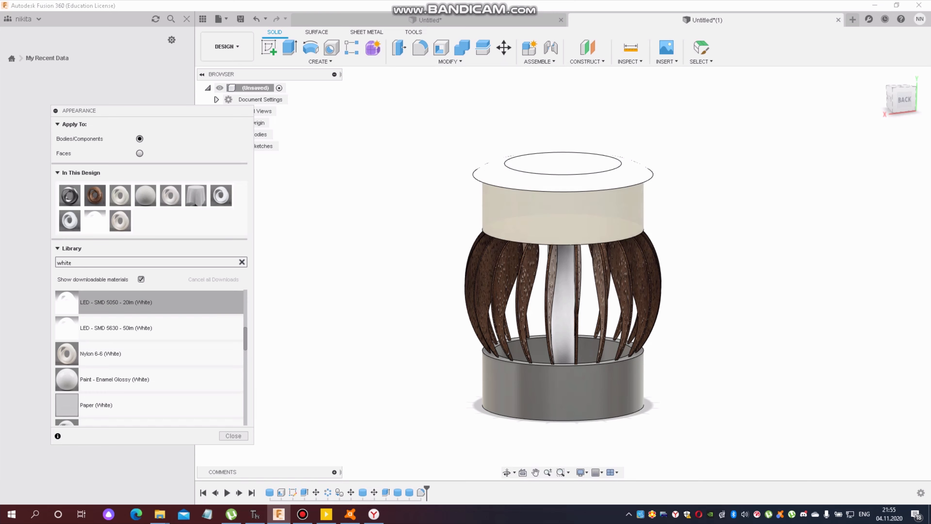
# Try to apply ABS (White) to the body with the upper ring, then cancel removing its face appearances
pyautogui.scroll(5, 110, 304)
pyautogui.moveTo(92, 338); pyautogui.dragTo(563, 220)
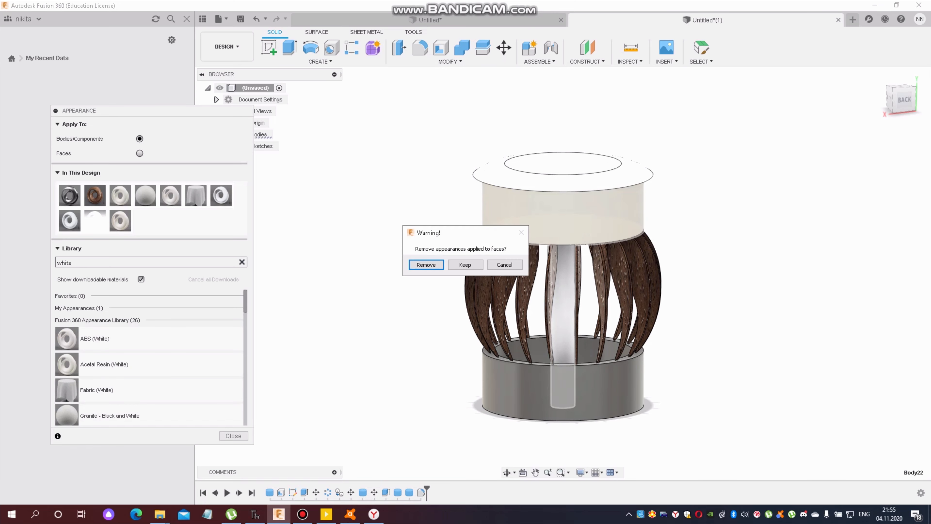
pyautogui.click(505, 265)
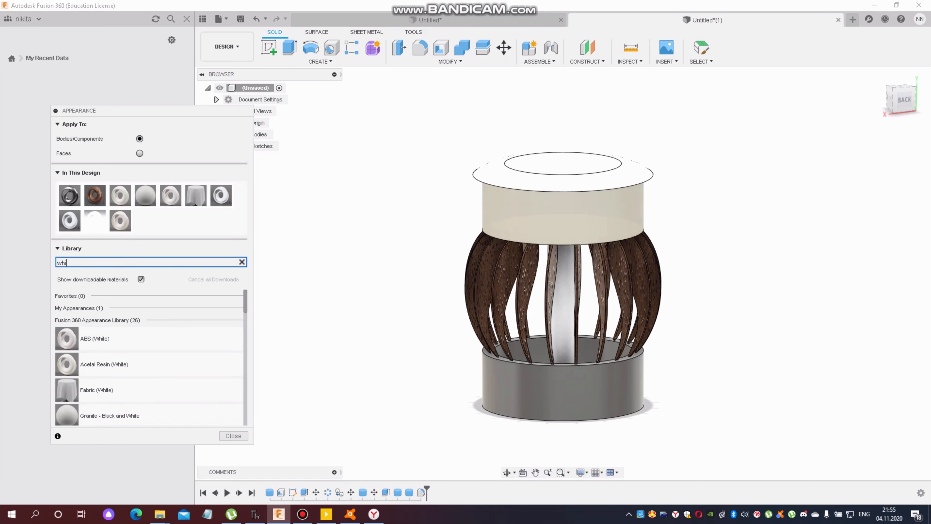
# Search the appearance library for "glass" and try to apply Glass - Frosted to the body with the upper ring
pyautogui.write('wred')
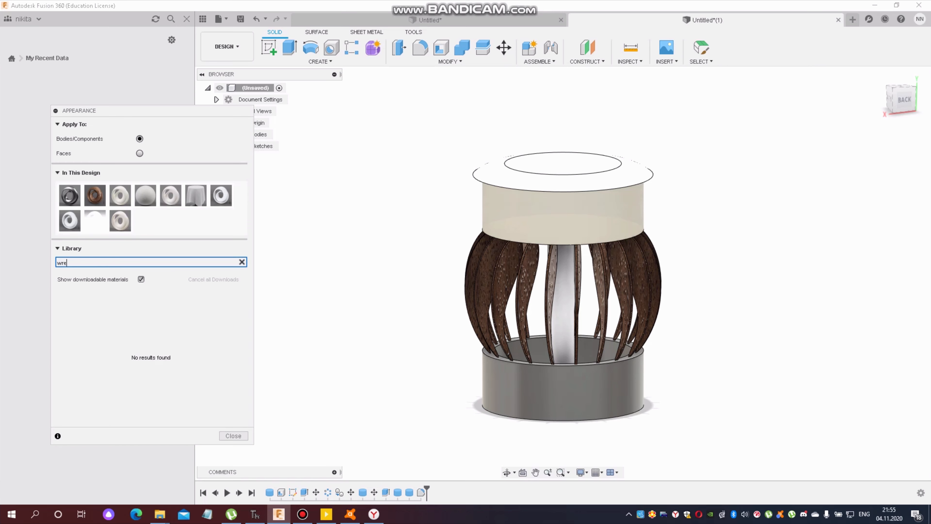
pyautogui.press('BackSpace')
pyautogui.press('BackSpace')
pyautogui.press('BackSpace')
pyautogui.write('glass')
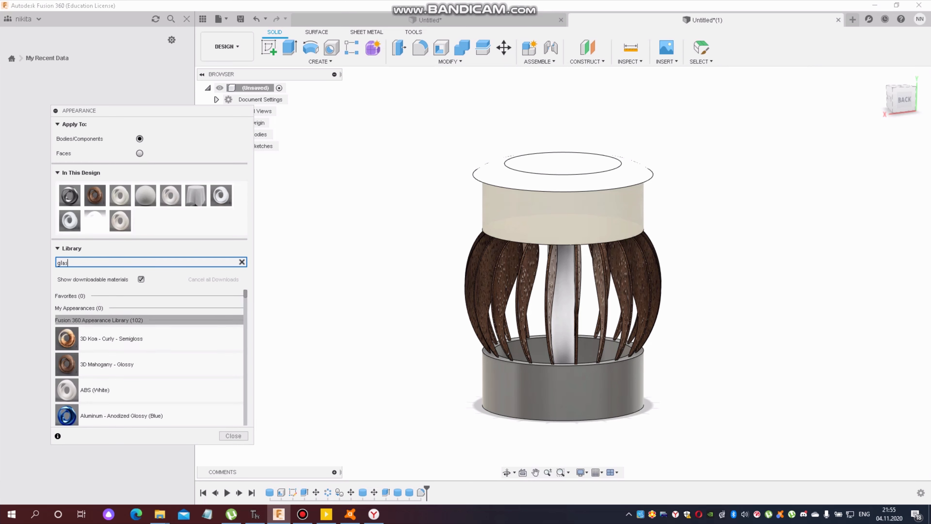
pyautogui.moveTo(67, 364); pyautogui.dragTo(563, 217)
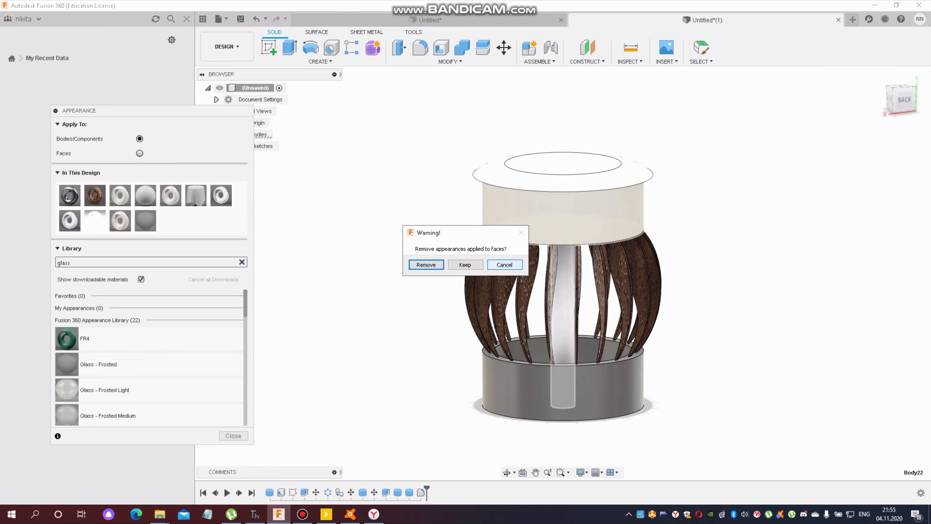
pyautogui.click(504, 265)
# Try Glass - Heavy Color on the body with the upper ring, removing its face appearances, and undo the change
pyautogui.scroll(-10, 157, 365)
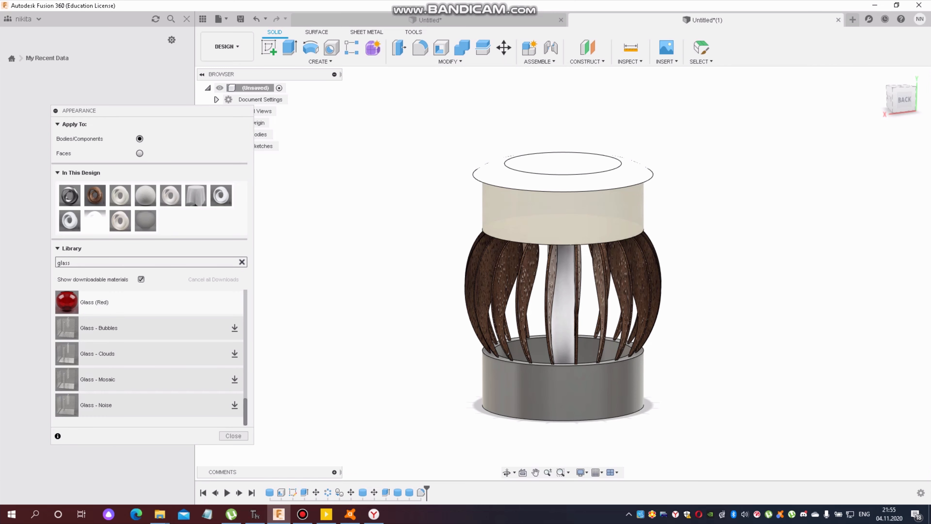
pyautogui.scroll(5, 158, 364)
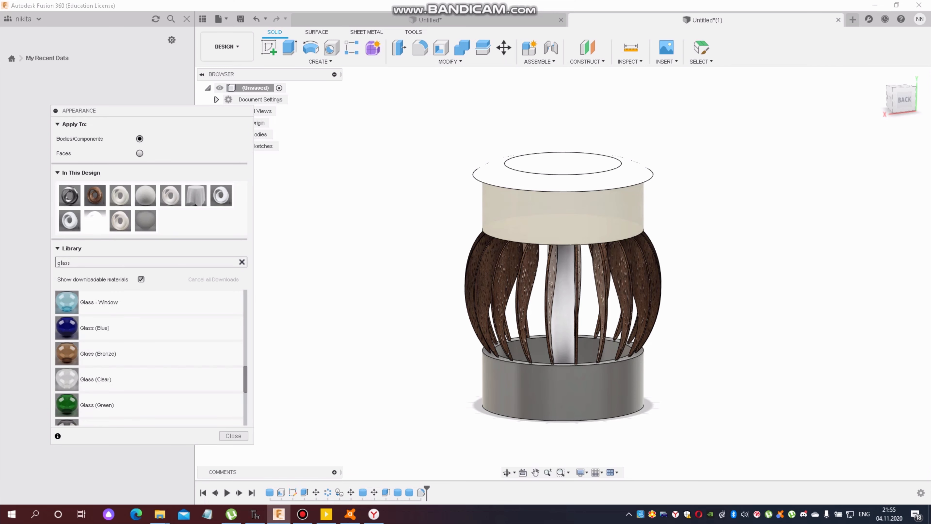
pyautogui.scroll(5, 157, 354)
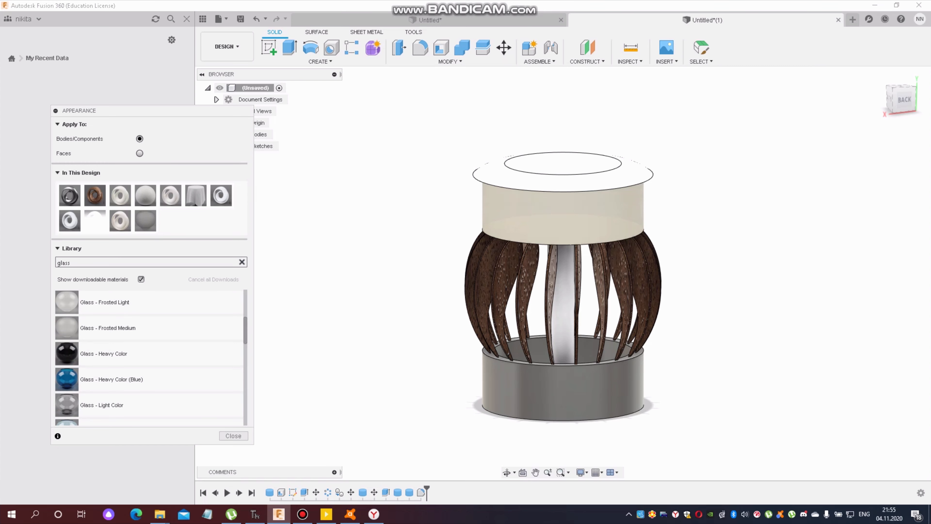
pyautogui.moveTo(67, 353); pyautogui.dragTo(524, 220)
pyautogui.click(426, 265)
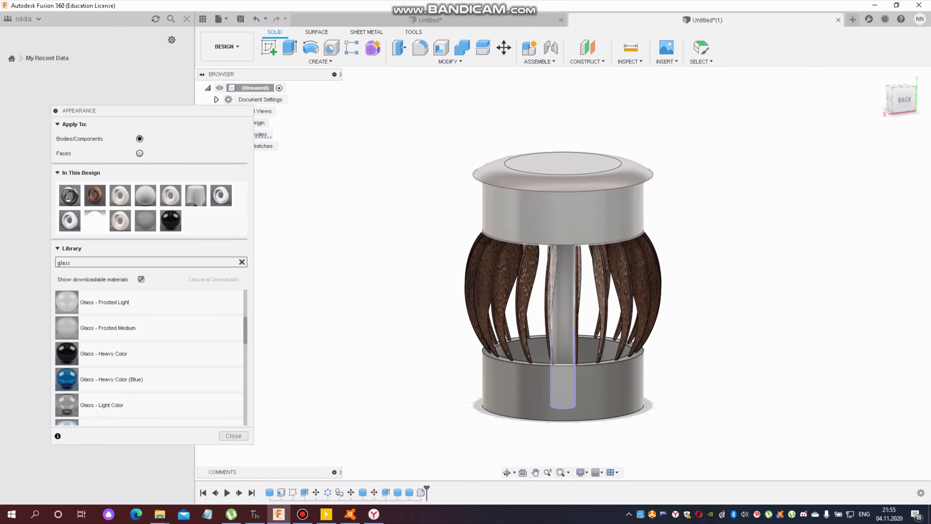
pyautogui.click(234, 435)
pyautogui.hotkey('ctrl', 'z')
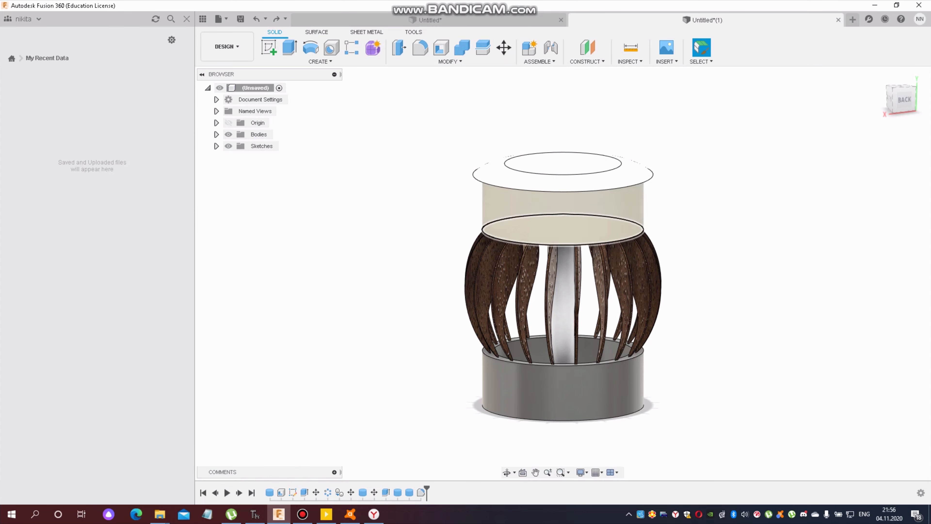
# Apply Glass - Heavy Color from the "glass" search results to the upper ring's outer face and to the lower ring
pyautogui.click(550, 217)
pyautogui.press('a')
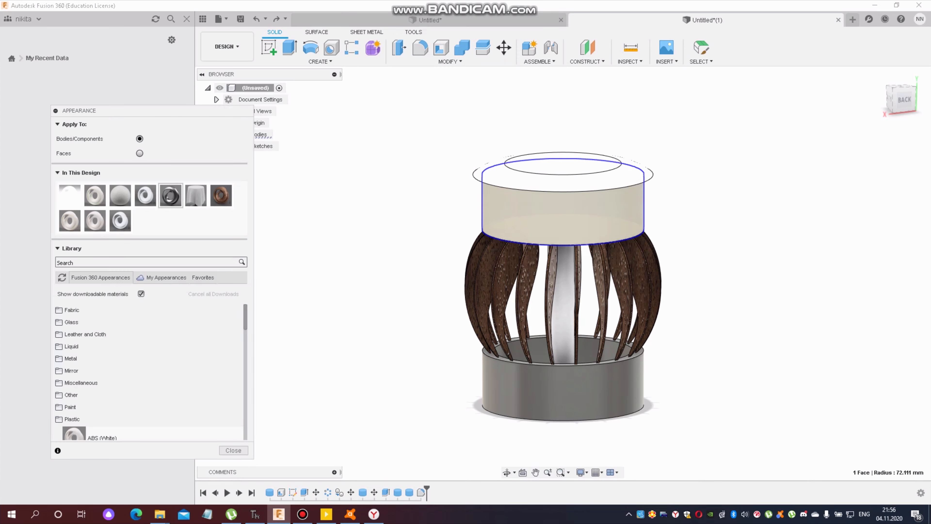
pyautogui.scroll(-2, 110, 329)
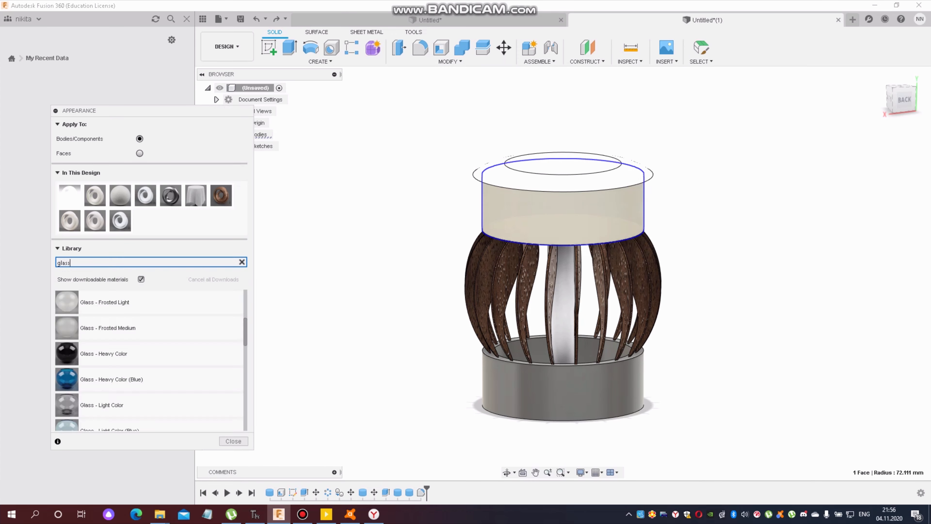
pyautogui.moveTo(95, 353); pyautogui.dragTo(550, 217)
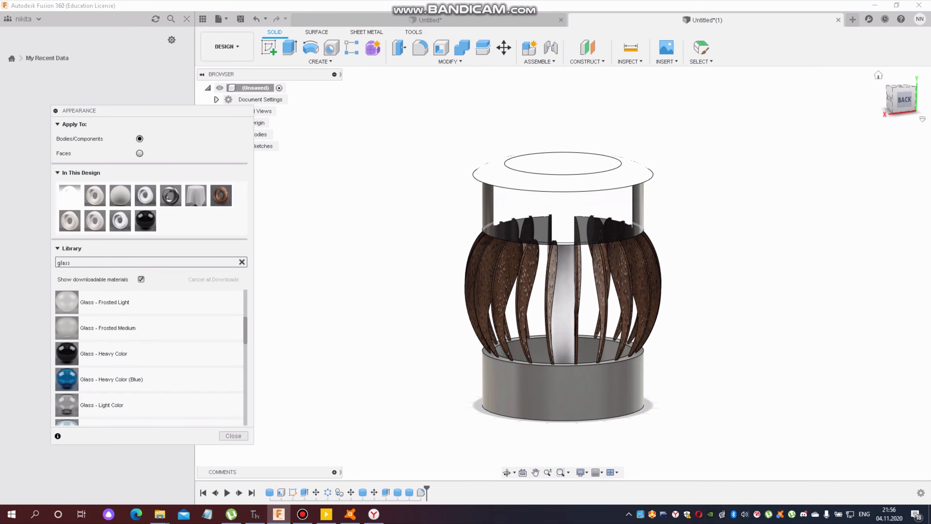
pyautogui.moveTo(905, 100)
pyautogui.mouseDown()
pyautogui.moveTo(909, 83)
pyautogui.moveTo(917, 107)
pyautogui.moveTo(911, 94)
pyautogui.moveTo(891, 112)
pyautogui.moveTo(895, 92)
pyautogui.moveTo(907, 104)
pyautogui.mouseUp()
pyautogui.moveTo(104, 354); pyautogui.dragTo(539, 400)
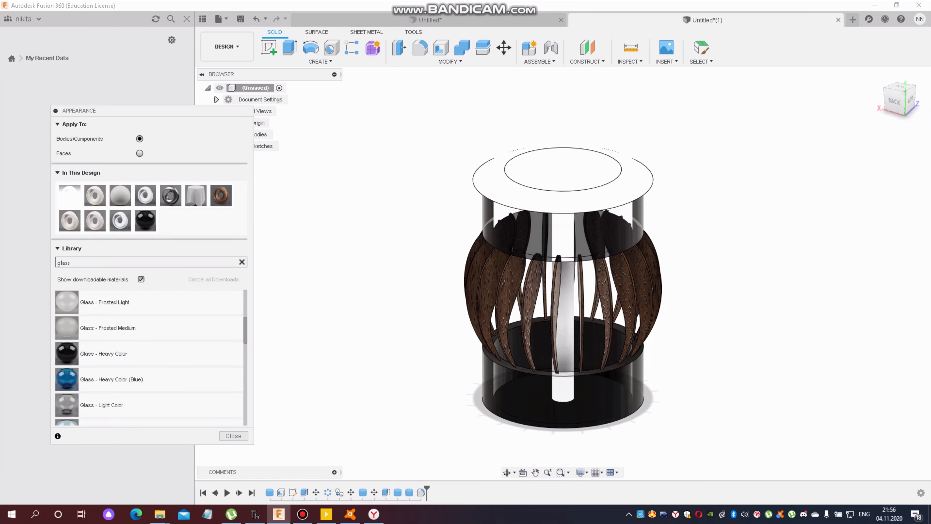
# Preview the glass rings from above in the Render workspace and return to the Design workspace
pyautogui.click(227, 46)
pyautogui.click(223, 104)
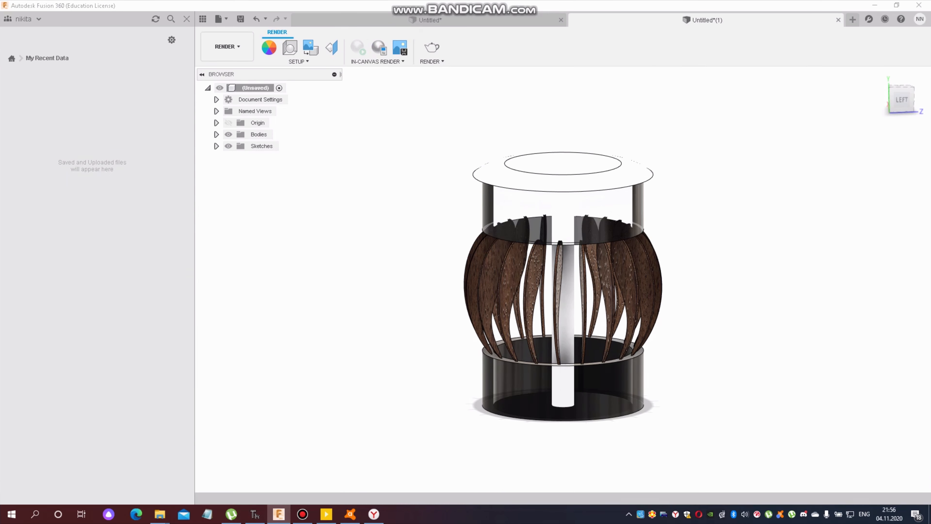
pyautogui.moveTo(902, 100); pyautogui.dragTo(871, 125)
pyautogui.click(227, 47)
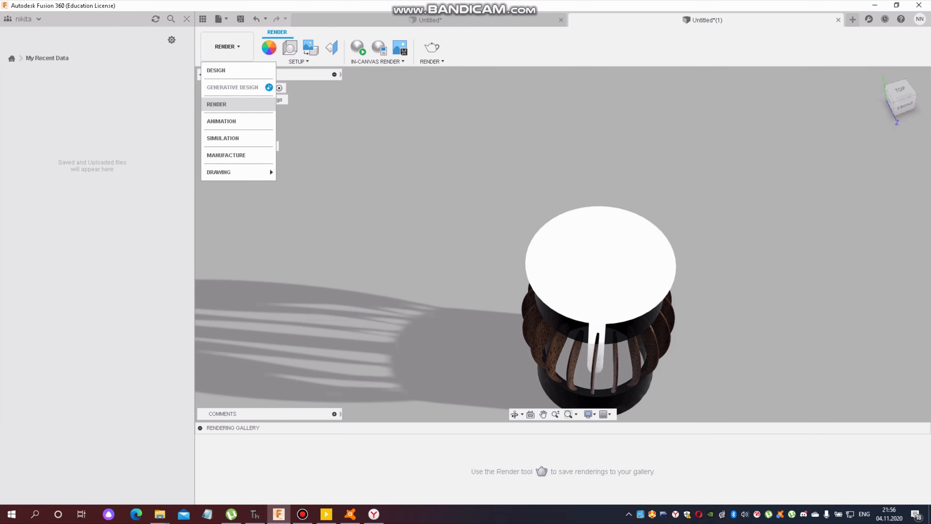
pyautogui.click(227, 85)
# Try to apply the wood appearance to the cap while keeping face appearances, and undo the last appearance changes
pyautogui.moveTo(904, 98); pyautogui.dragTo(895, 81)
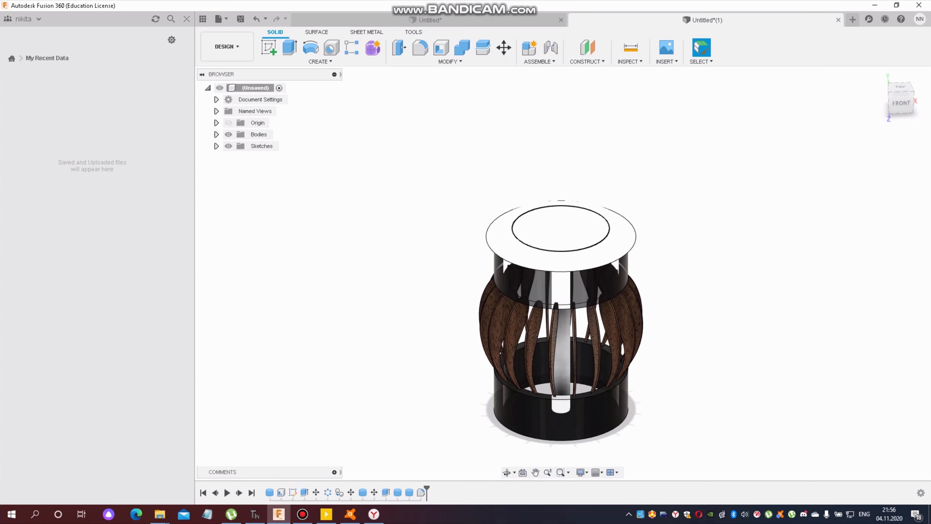
pyautogui.keyDown('shift'); pyautogui.click(635, 234); pyautogui.keyUp('shift')
pyautogui.keyDown('shift'); pyautogui.click(561, 229); pyautogui.keyUp('shift')
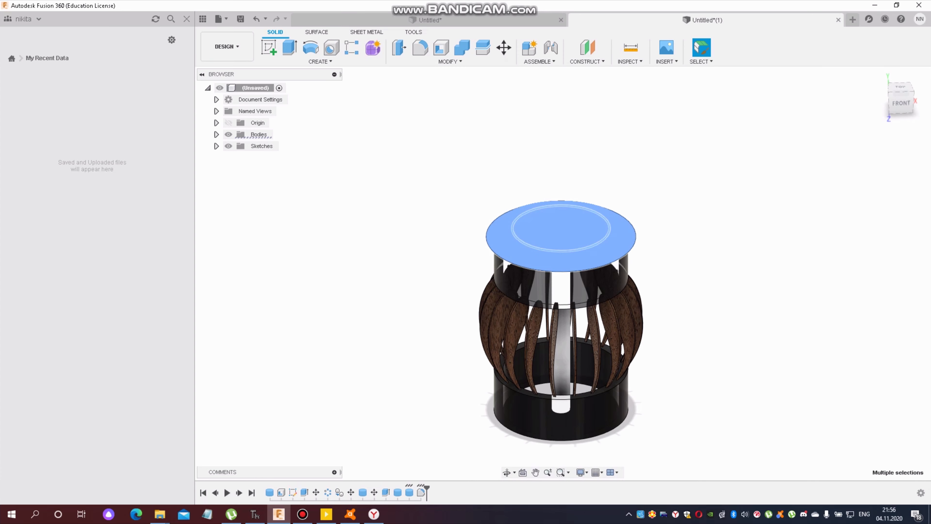
pyautogui.press('a')
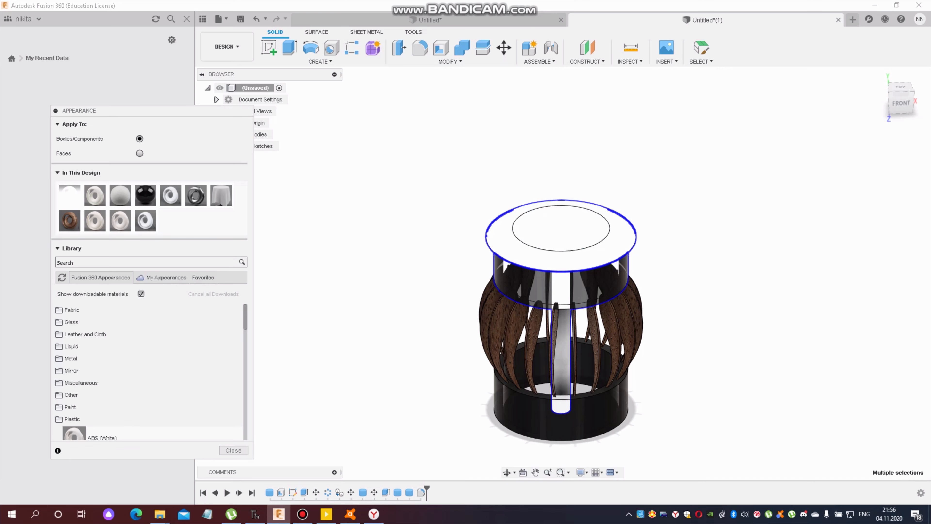
pyautogui.moveTo(69, 221); pyautogui.dragTo(561, 235)
pyautogui.click(466, 265)
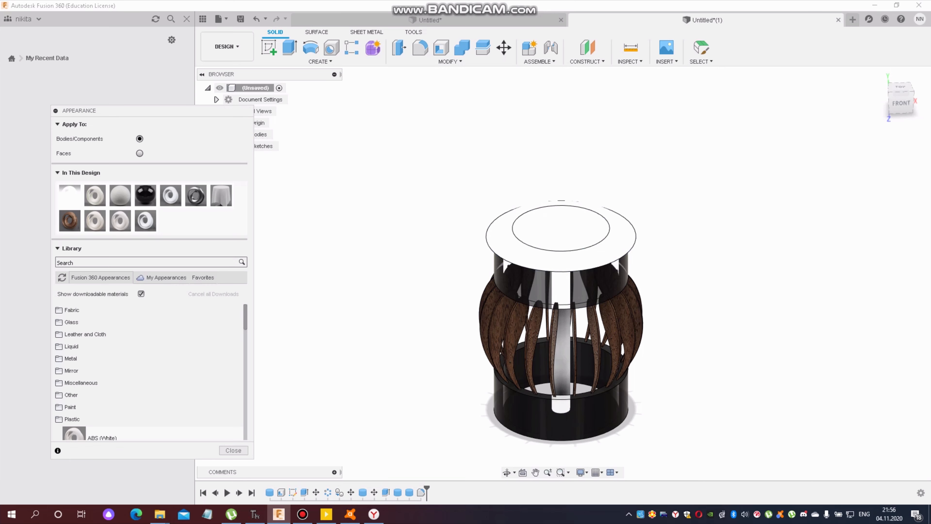
pyautogui.hotkey('ctrl', 'z')
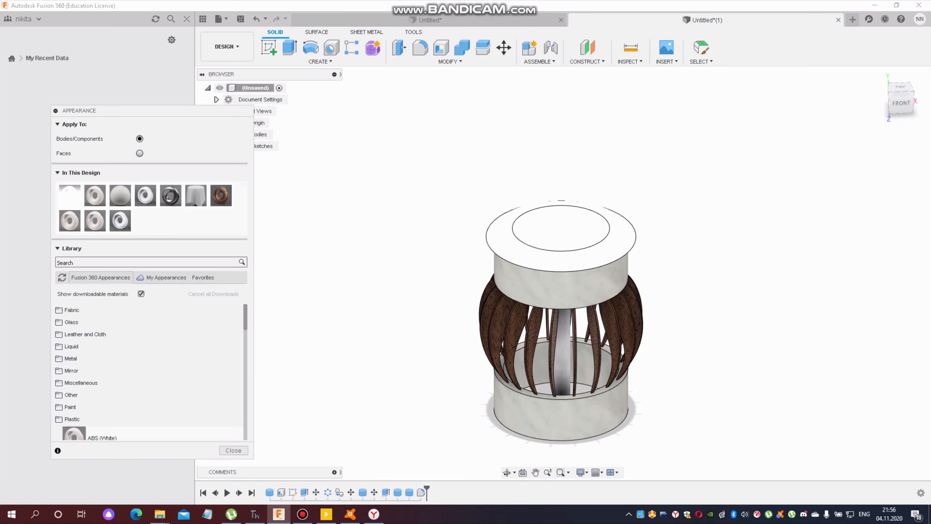
pyautogui.hotkey('ctrl', 'z')
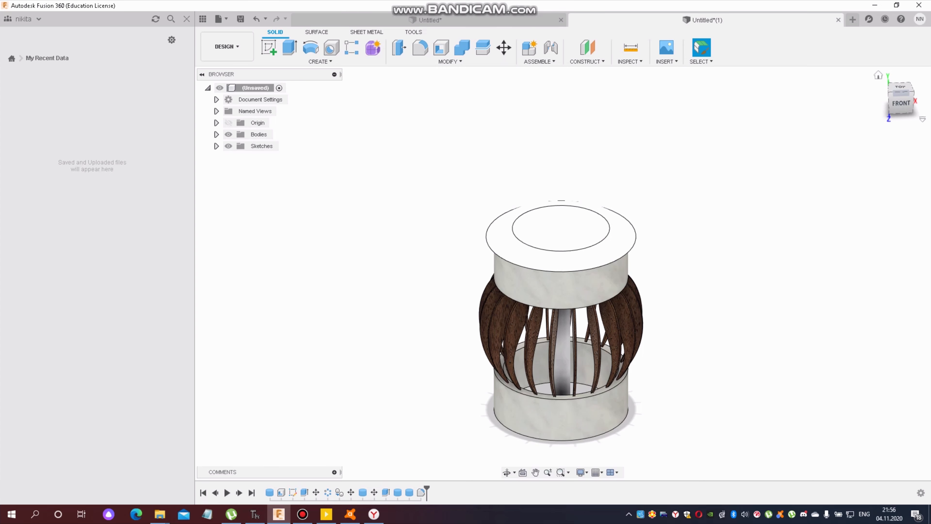
# Apply Glass - Heavy Color to the cap's rounded edge face and its flat top face
pyautogui.keyDown('shift'); pyautogui.moveTo(563, 273); pyautogui.dragTo(528, 238, button='middle'); pyautogui.keyUp('shift')
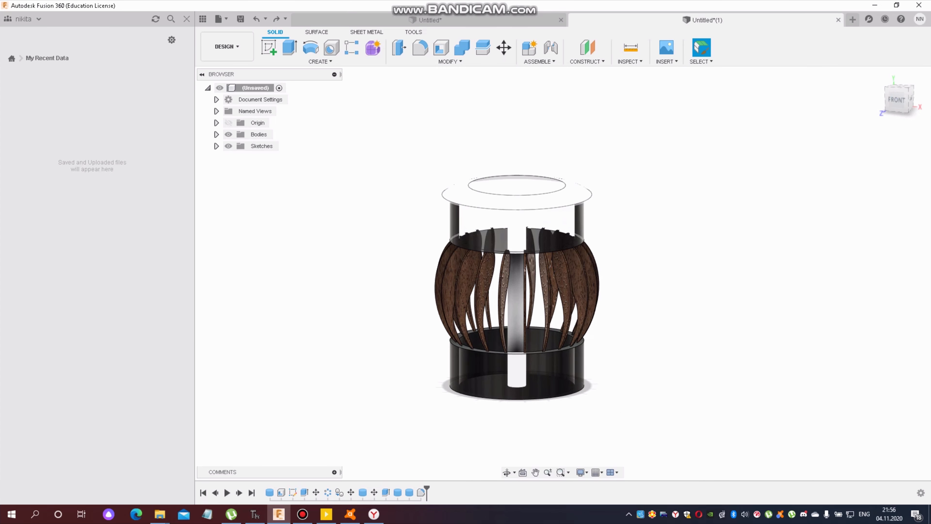
pyautogui.click(518, 202)
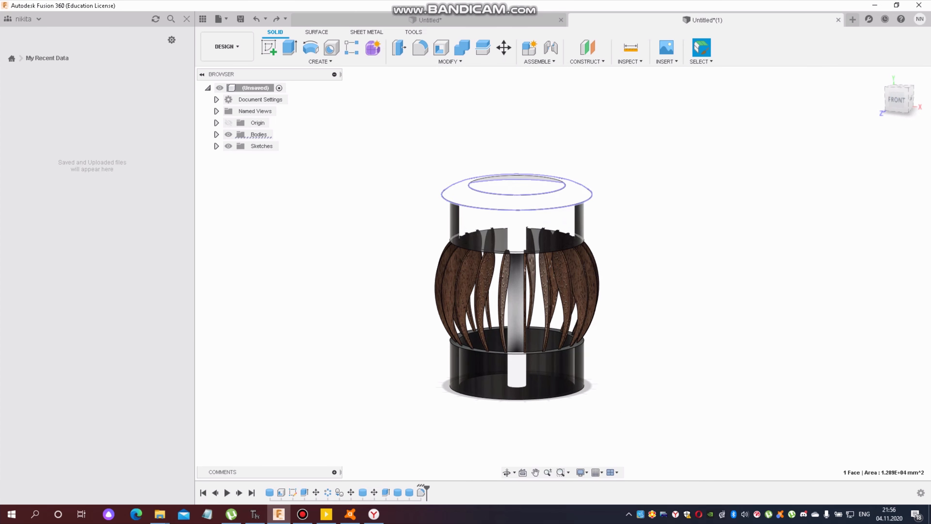
pyautogui.press('a')
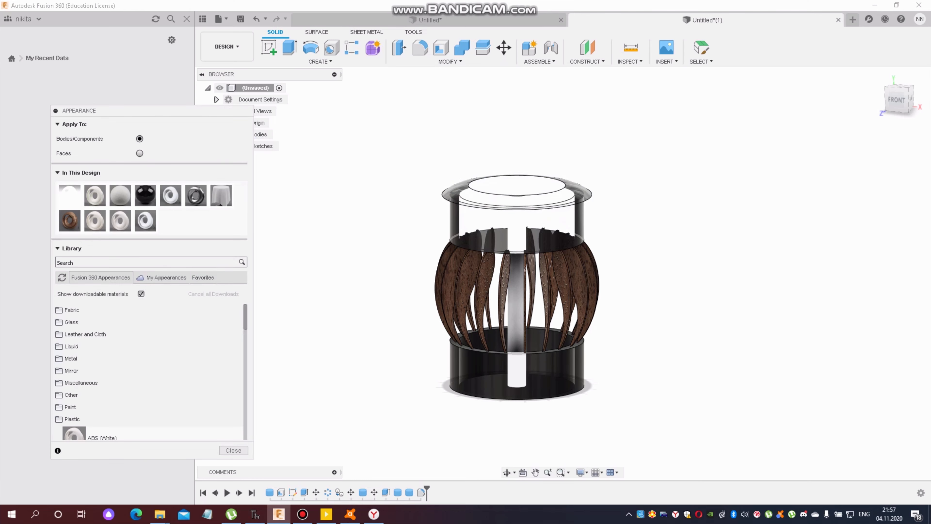
pyautogui.keyDown('shift'); pyautogui.moveTo(562, 265); pyautogui.dragTo(550, 317, button='middle'); pyautogui.keyUp('shift')
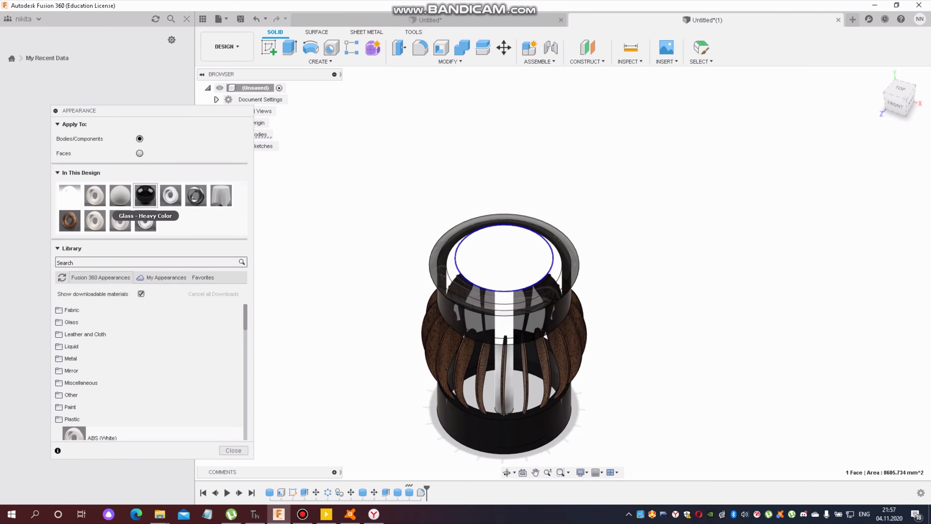
# Check the glass cap in the Render workspace and switch back to the Design workspace
pyautogui.moveTo(564, 273)
pyautogui.keyDown('shift'); pyautogui.mouseDown(button='middle')
pyautogui.moveTo(561, 216)
pyautogui.moveTo(528, 218)
pyautogui.mouseUp(button='middle'); pyautogui.keyUp('shift')
pyautogui.click(227, 47)
pyautogui.click(220, 104)
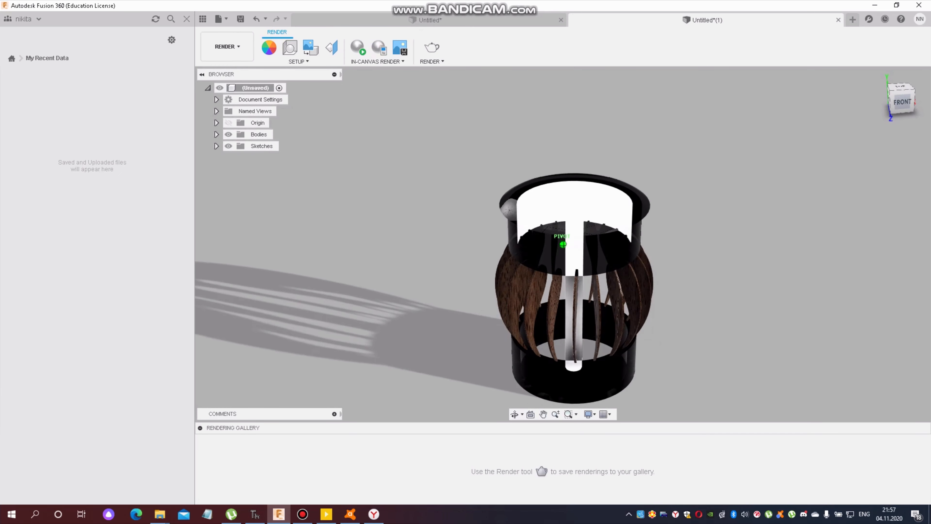
pyautogui.click(227, 46)
pyautogui.click(219, 72)
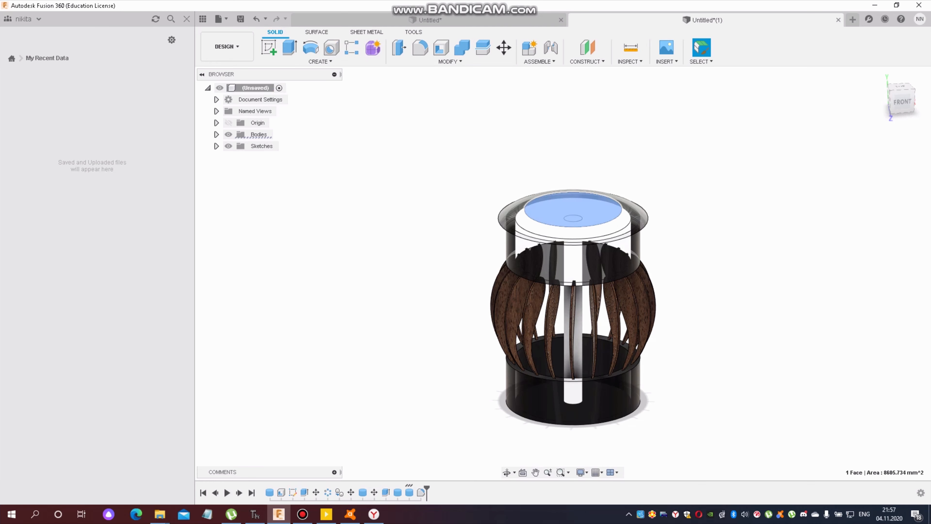
# Search the appearances for "red" and apply Aluminum - Anodized Rough (Red) to the cap's flat top and the upper ring's outer face
pyautogui.press('a')
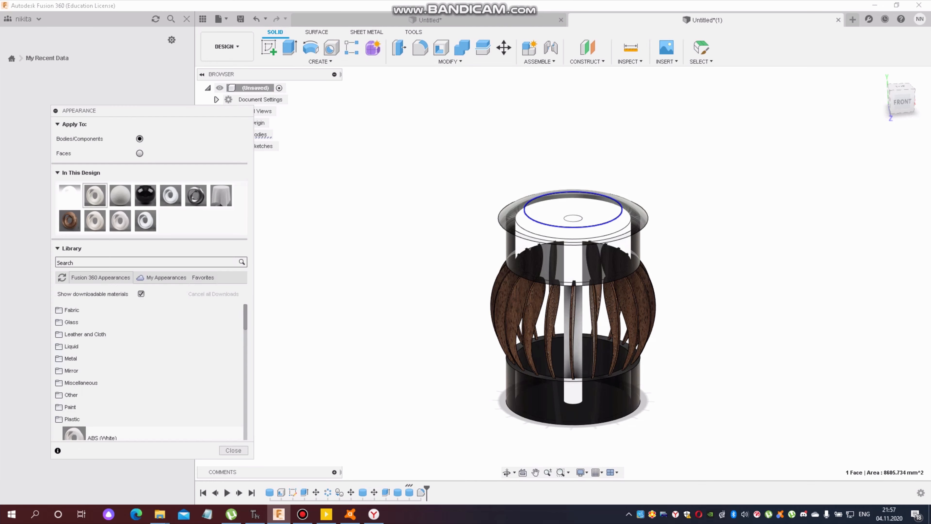
pyautogui.press('Return')
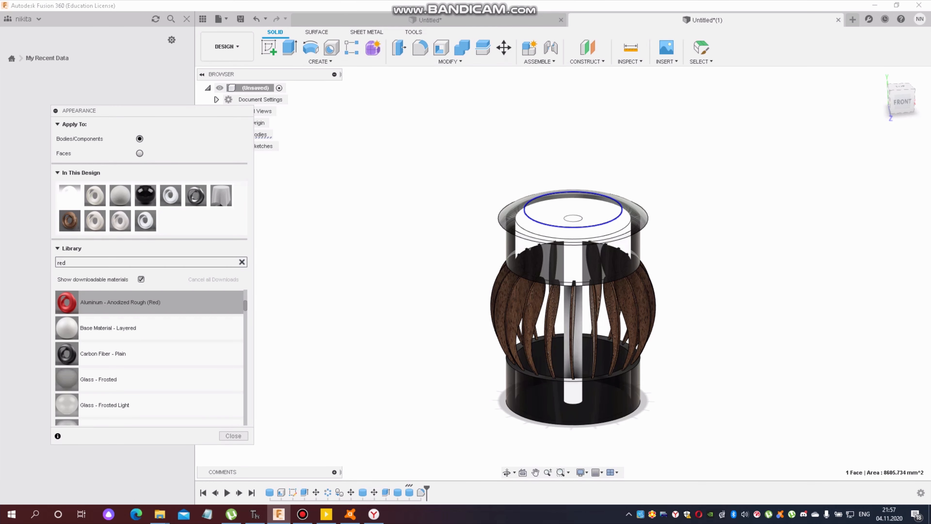
pyautogui.moveTo(66, 302); pyautogui.dragTo(573, 211)
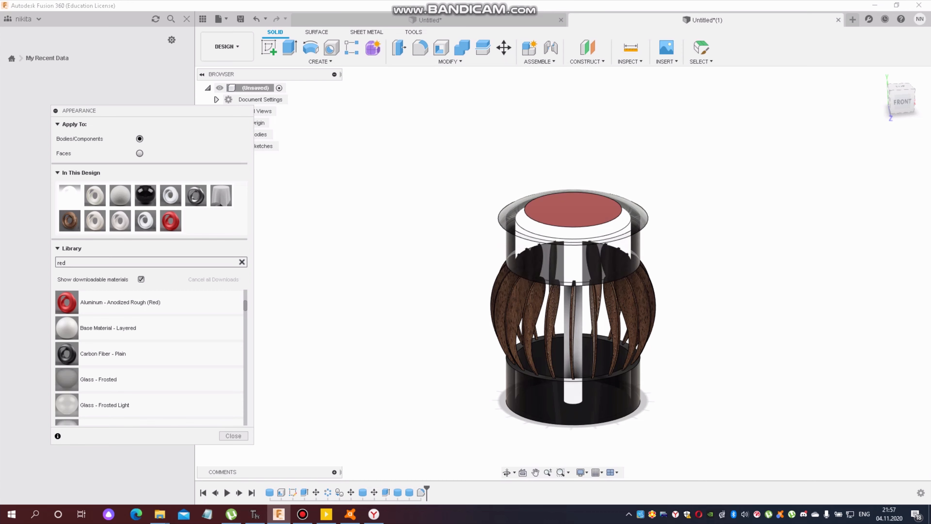
pyautogui.click(573, 262)
pyautogui.moveTo(170, 220); pyautogui.dragTo(573, 262)
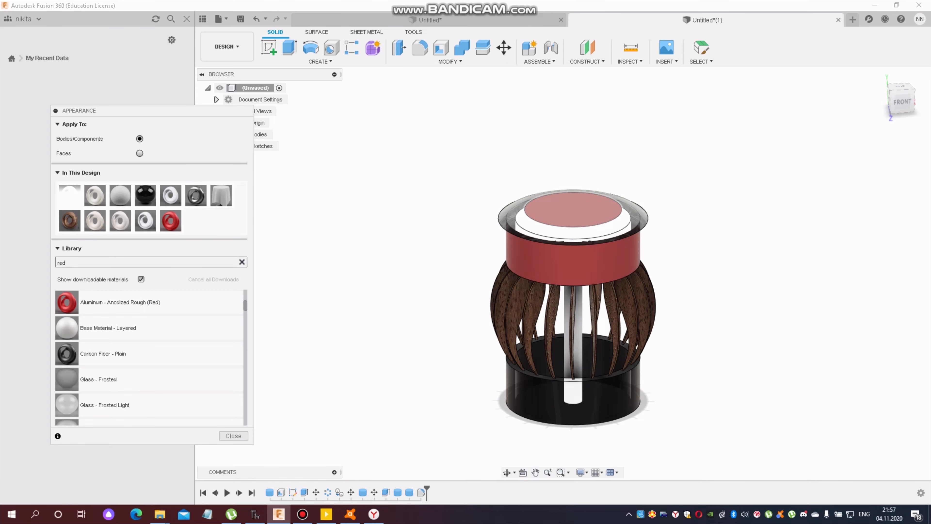
# Switch to the Render workspace and examine the model with its red, glass and wood appearances from several angles
pyautogui.click(226, 47)
pyautogui.click(223, 104)
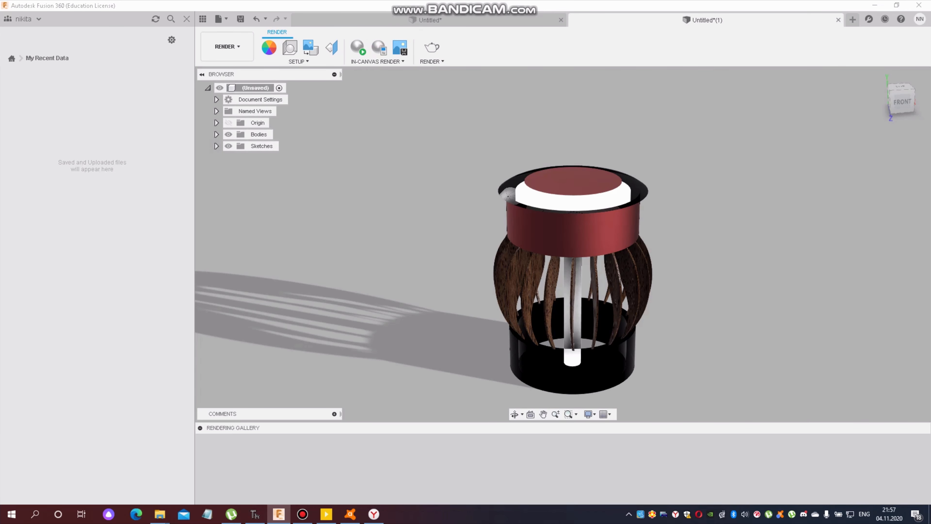
pyautogui.moveTo(562, 243)
pyautogui.keyDown('shift'); pyautogui.mouseDown(button='middle')
pyautogui.moveTo(532, 282)
pyautogui.moveTo(528, 224)
pyautogui.mouseUp(button='middle'); pyautogui.keyUp('shift')
pyautogui.moveTo(889, 86)
pyautogui.mouseDown()
pyautogui.moveTo(922, 93)
pyautogui.moveTo(918, 81)
pyautogui.moveTo(902, 93)
pyautogui.moveTo(919, 100)
pyautogui.mouseUp()
pyautogui.click(878, 75)
pyautogui.scroll(-2, 821, 94)
pyautogui.scroll(-1, 508, 315)
pyautogui.scroll(2, 634, 137)
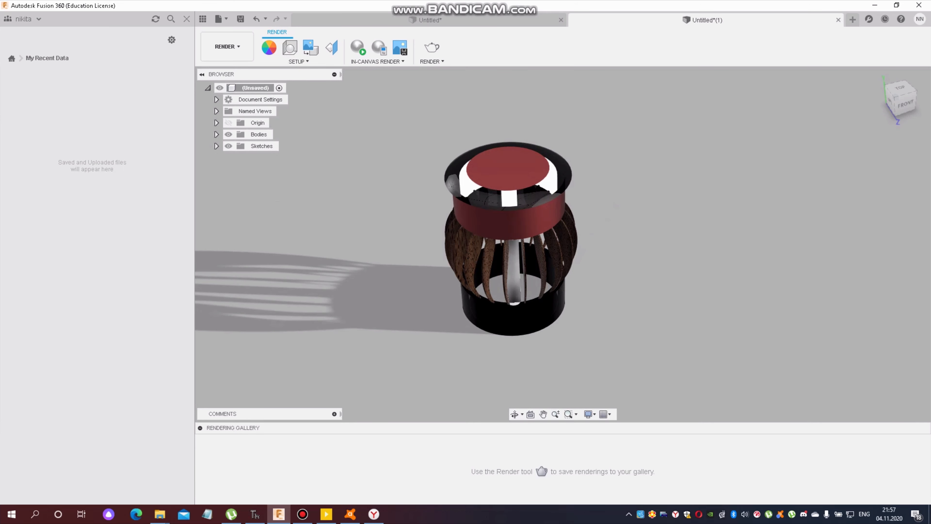